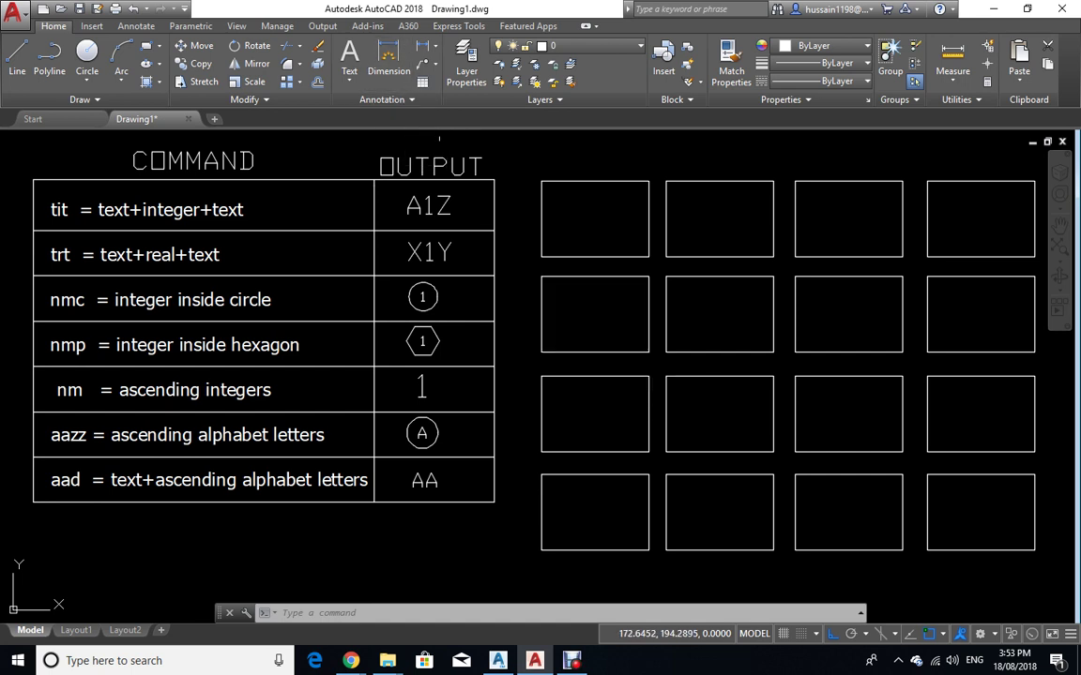
Load numbering.lsp via Load Application on the Manage tab, then close the loader.
click(276, 25)
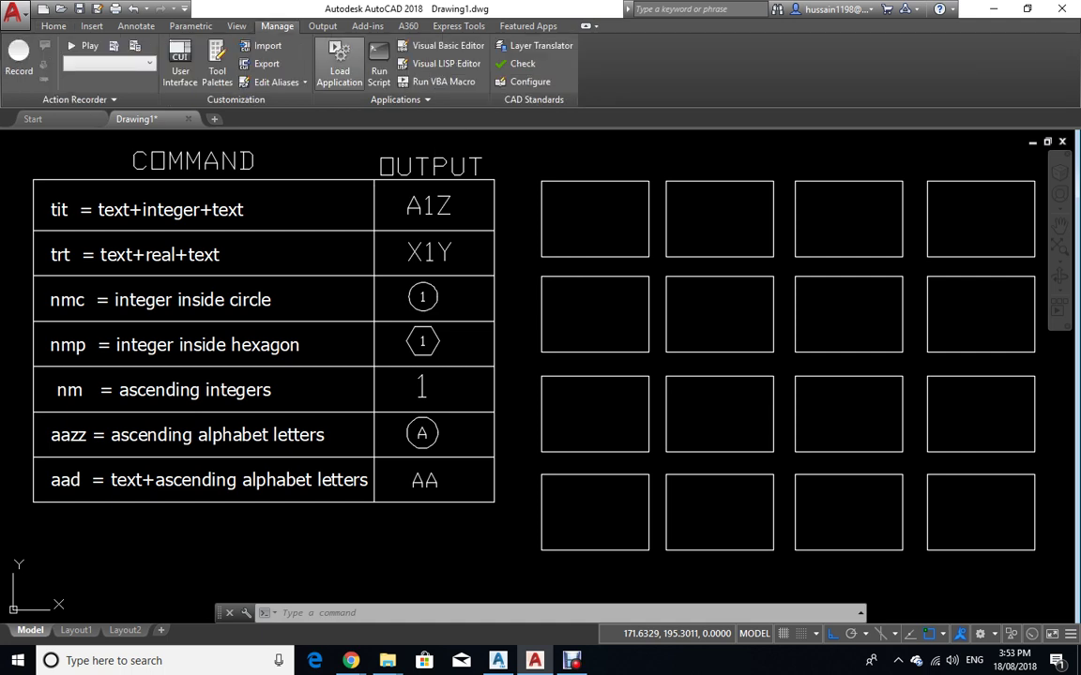
click(338, 58)
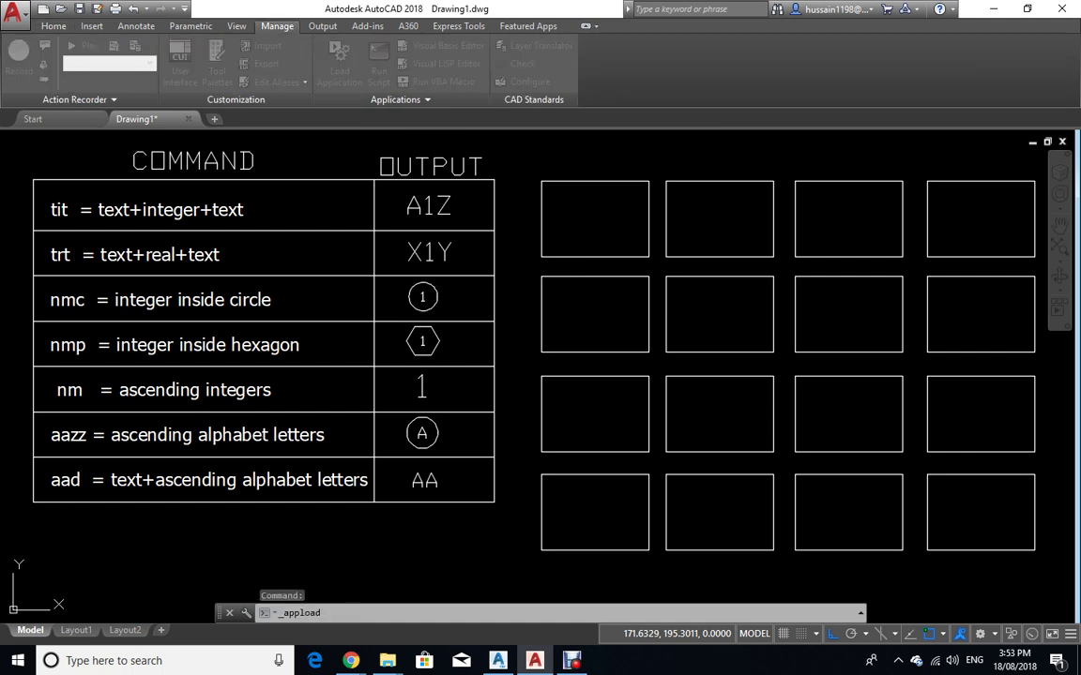
click(402, 200)
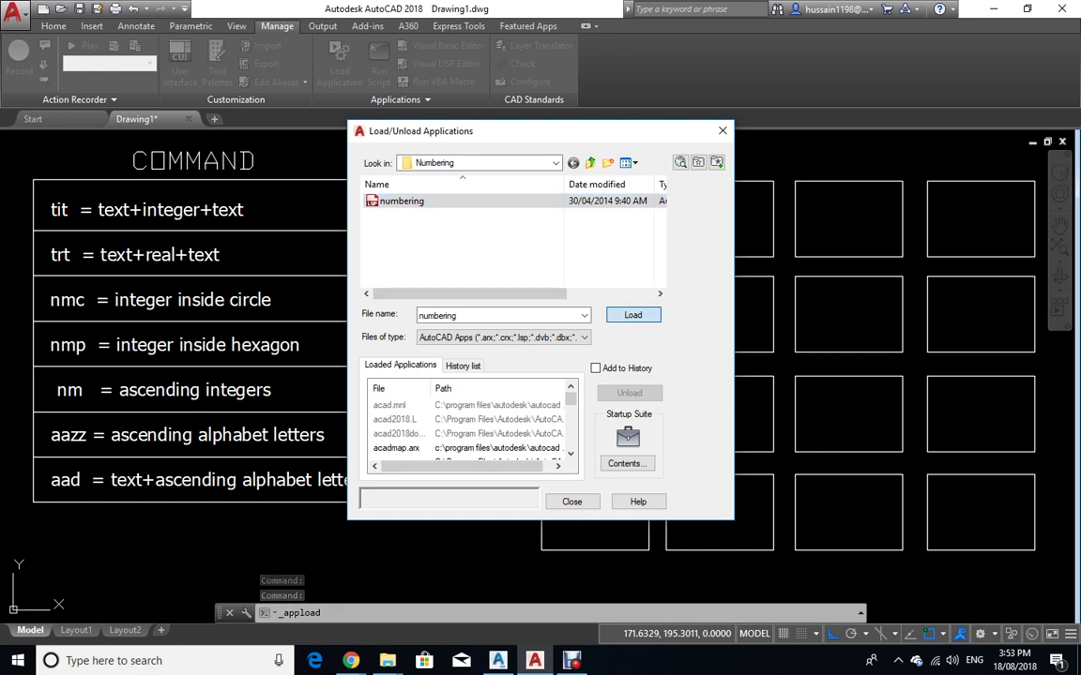
key(Return)
click(571, 501)
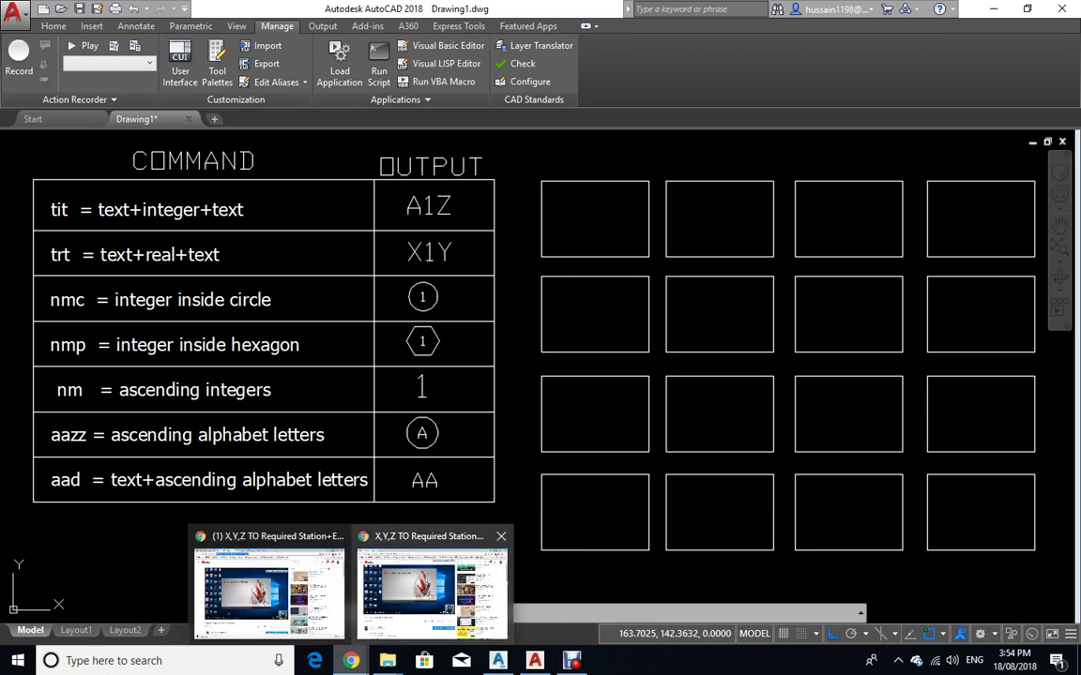
Switch to the YouTube tutorial page and expand the video's full description.
mouse_move(350, 660)
click(426, 582)
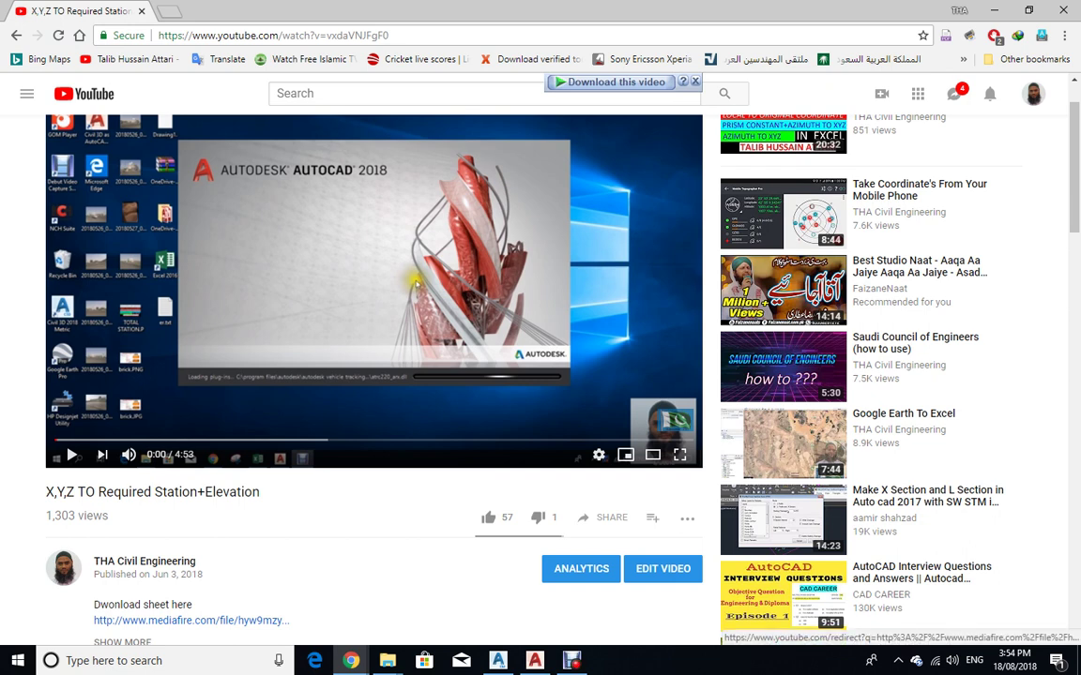
scroll(806, 573, down, 2)
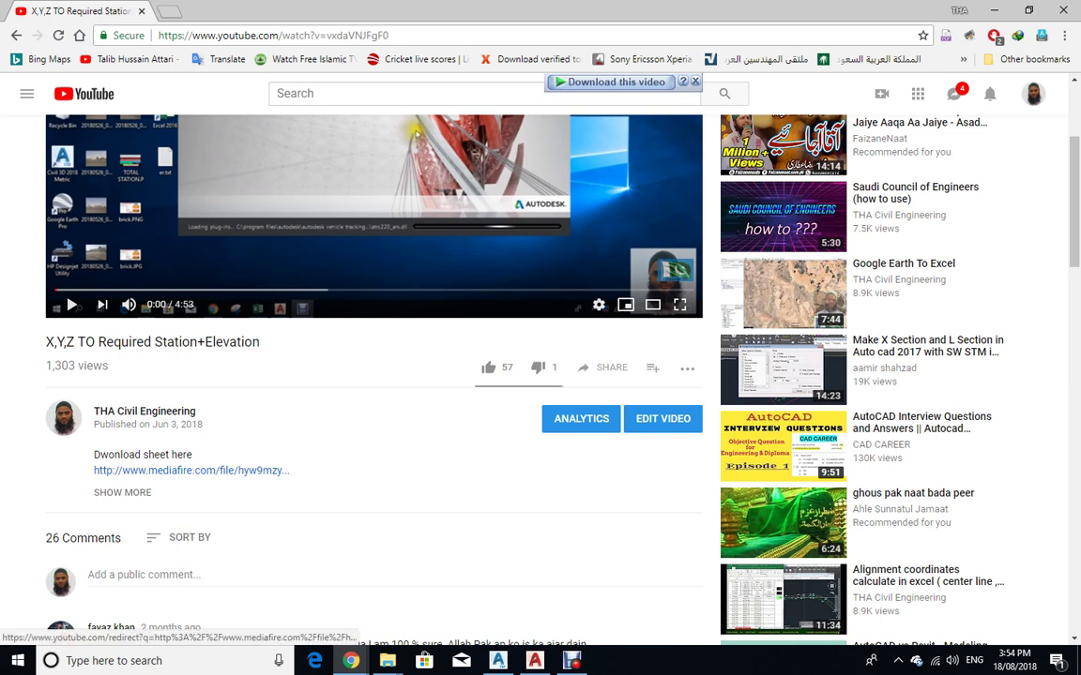
click(122, 493)
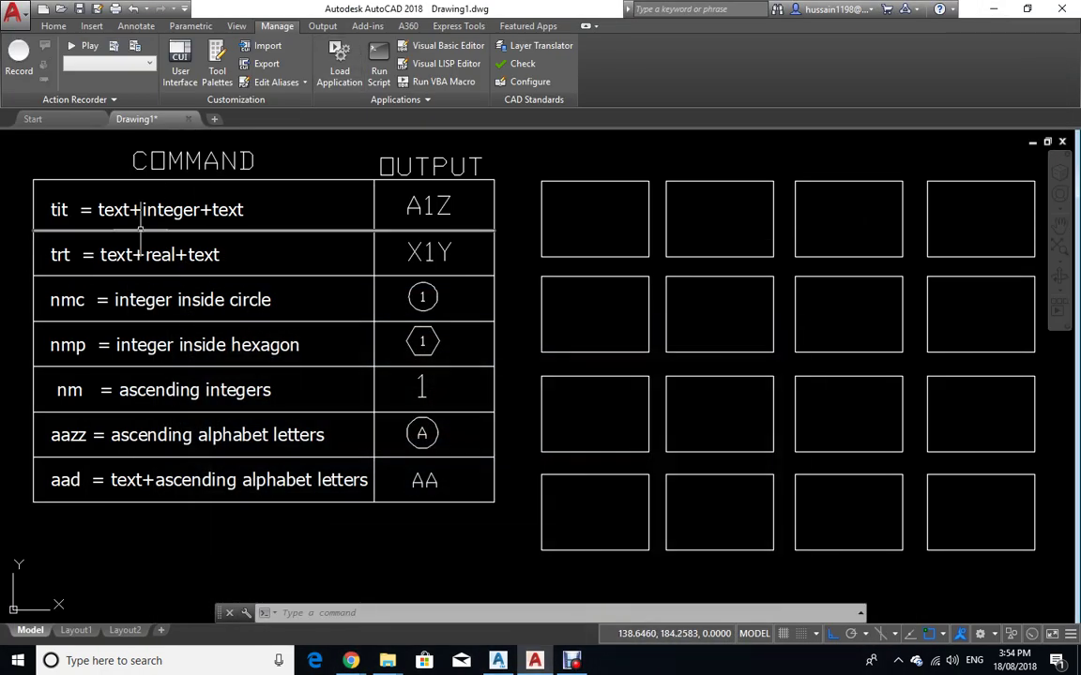
Run TIT with increment 1, start 1, prefix T and suffix Y, placing T1Y in the first top-row box.
text(t)
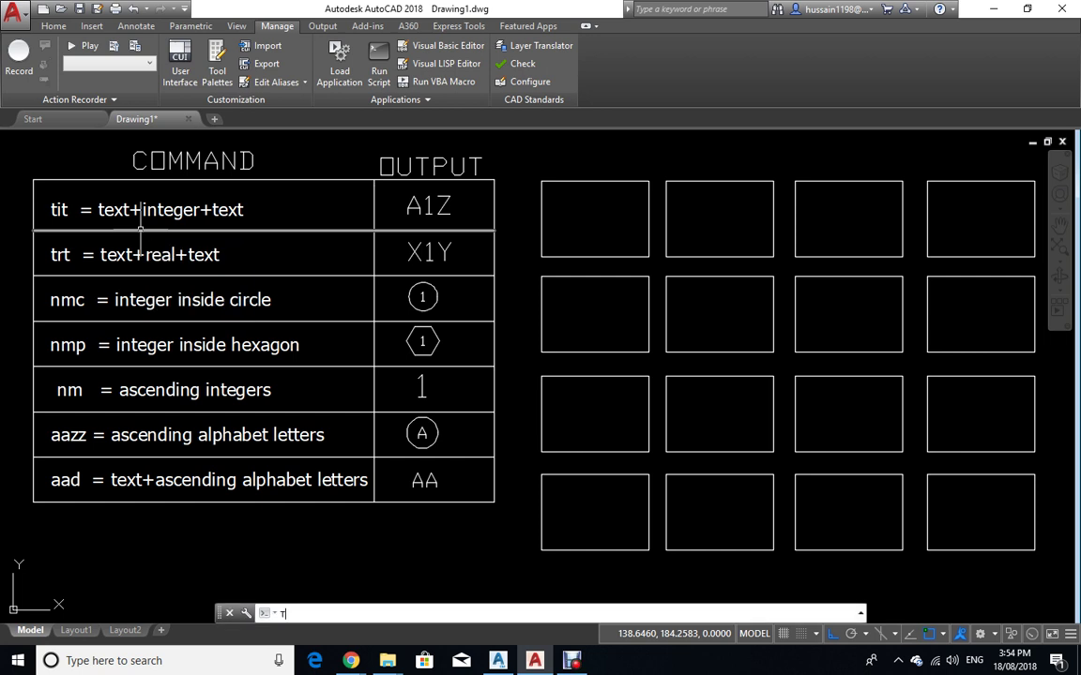
text(t)
key(Return)
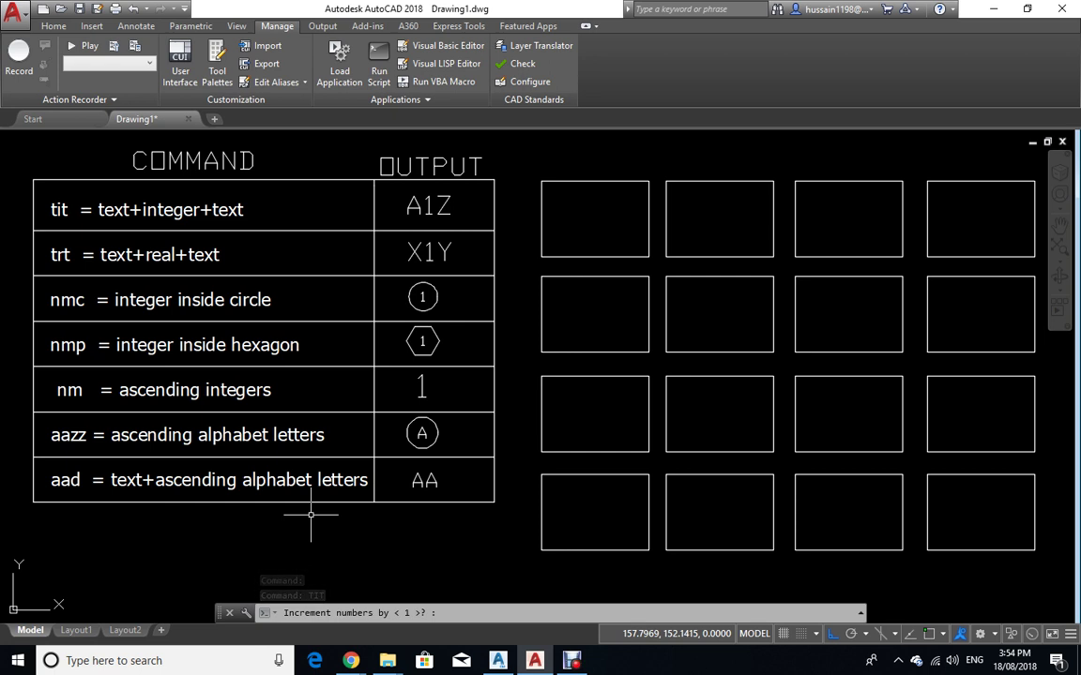
key(Return)
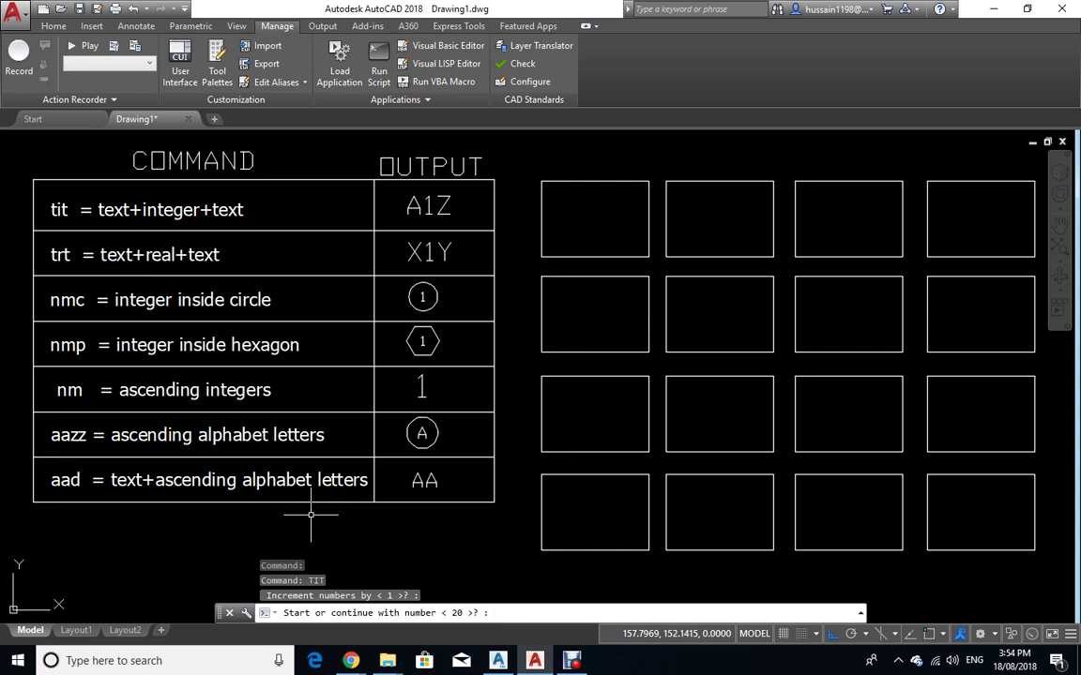
text(1)
key(Return)
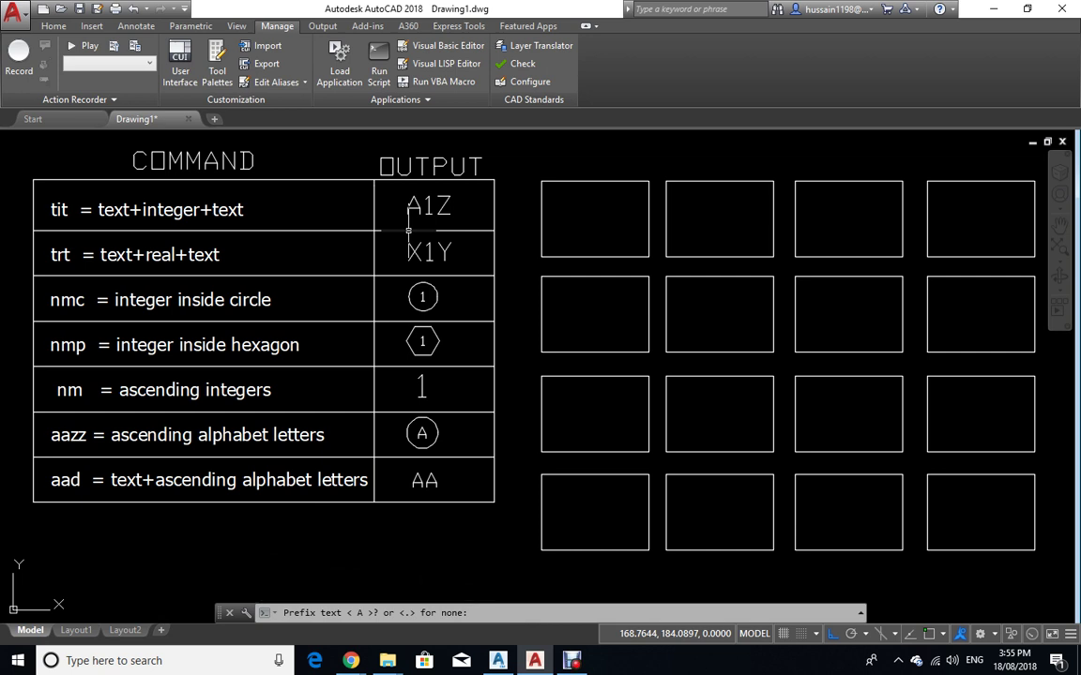
text(T)
key(Return)
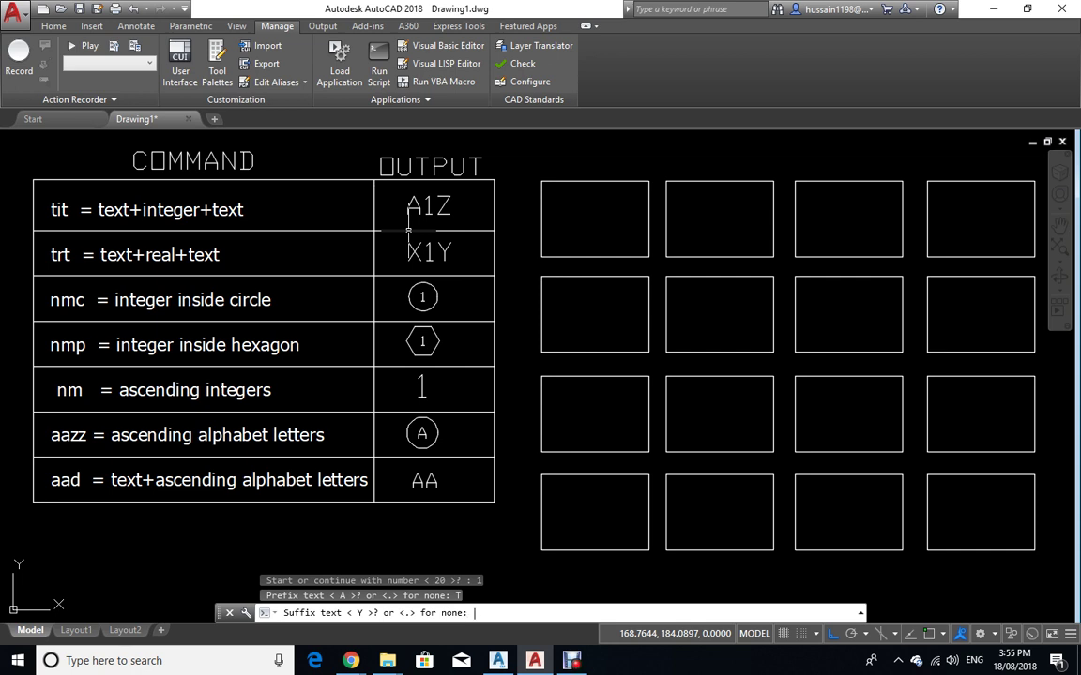
key(Return)
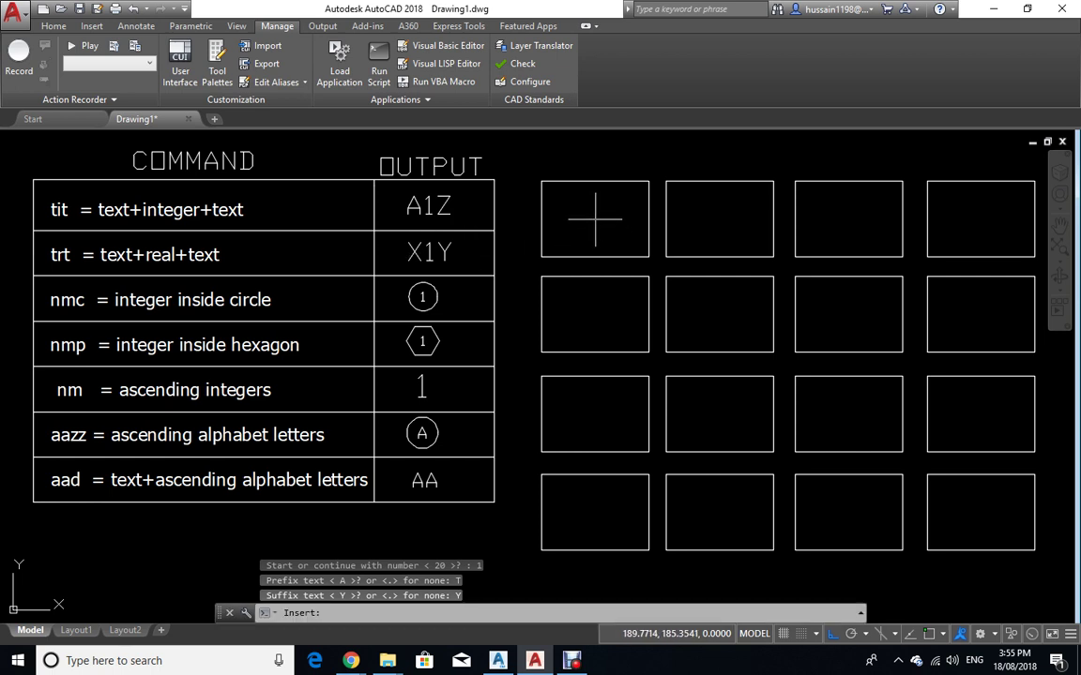
click(595, 220)
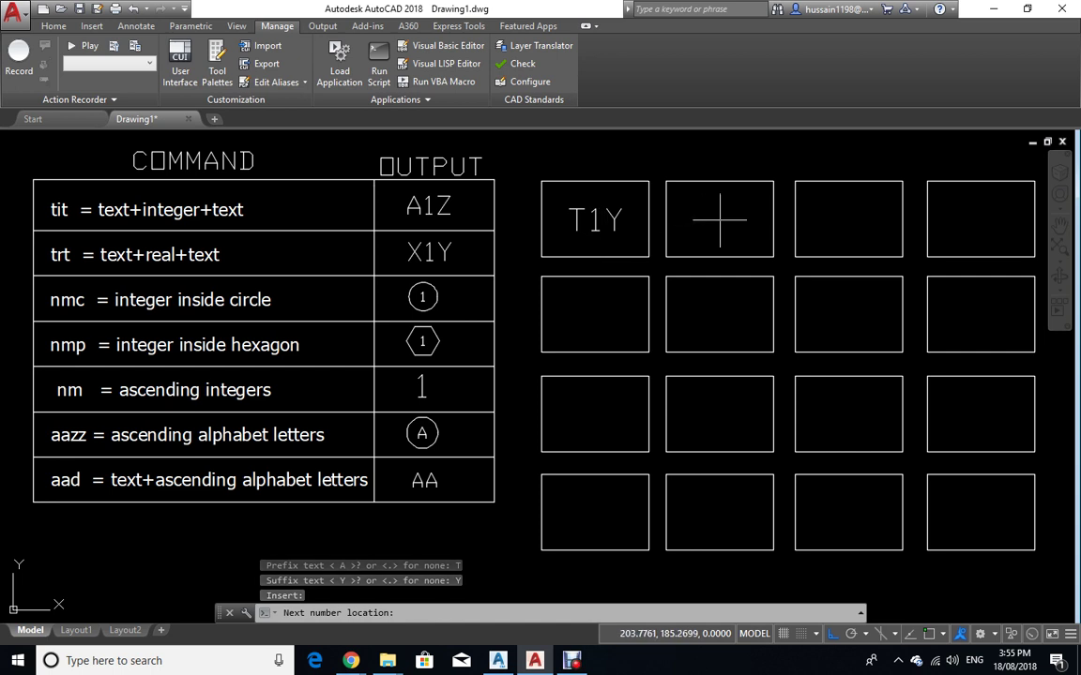
Place T2Y, T3Y and T4Y in the remaining top-row boxes and end the command.
click(718, 222)
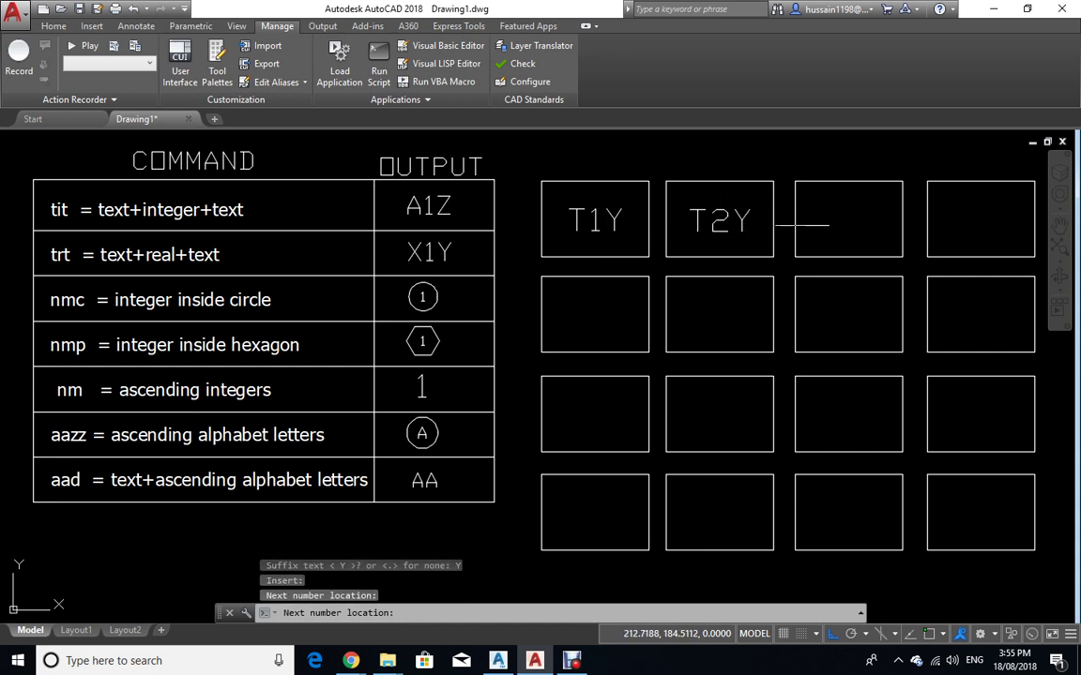
click(849, 217)
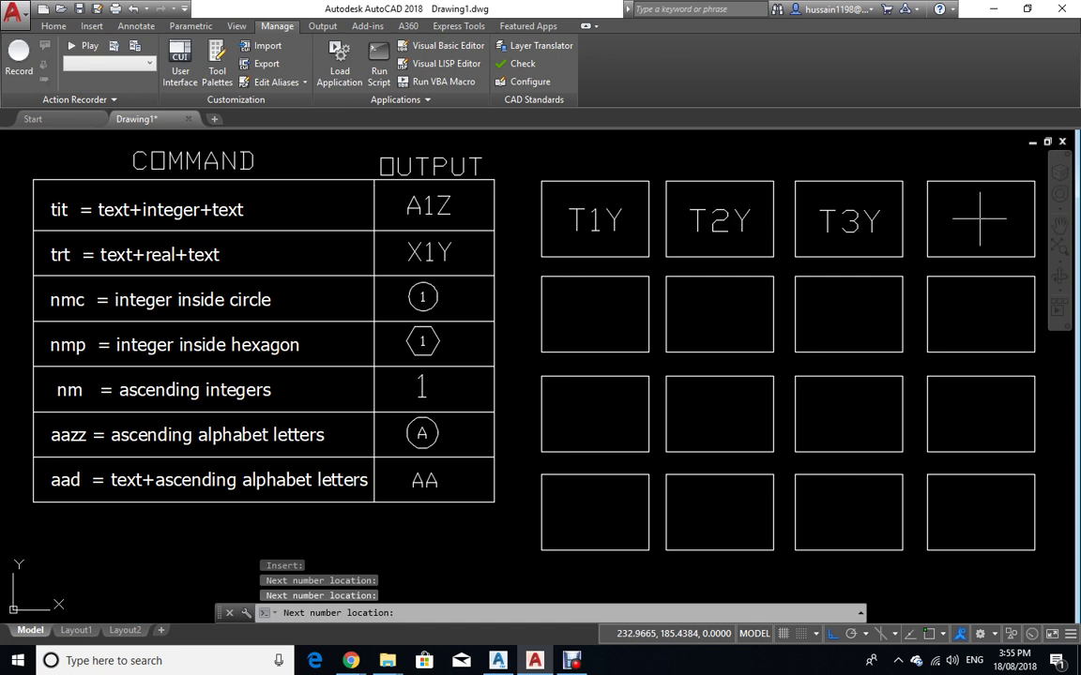
click(979, 217)
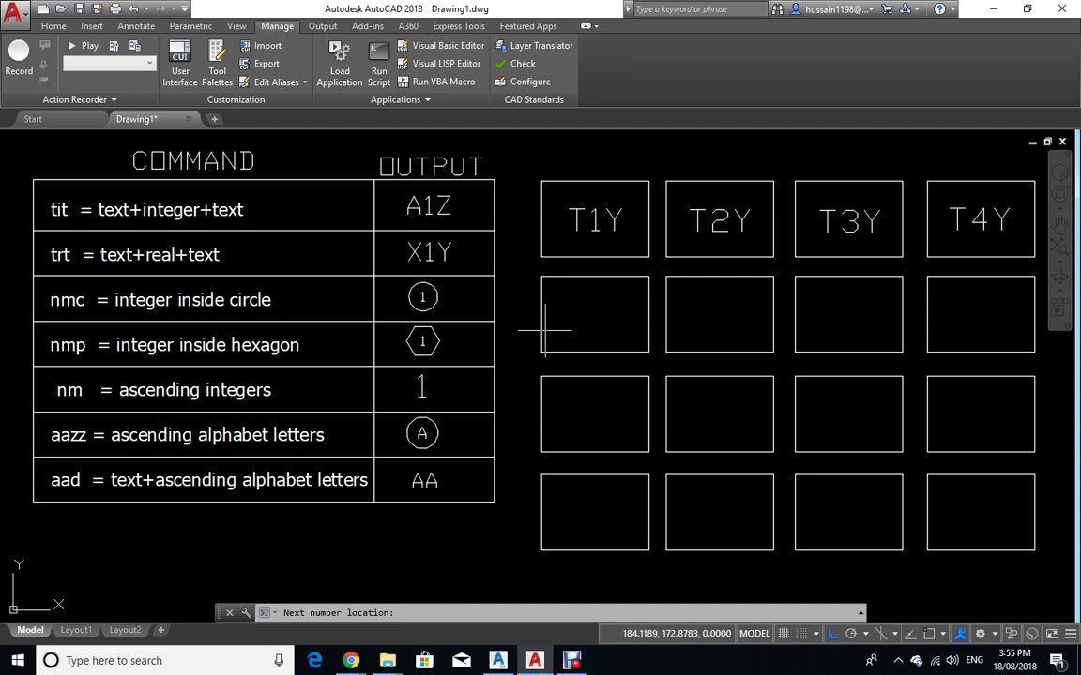
key(Escape)
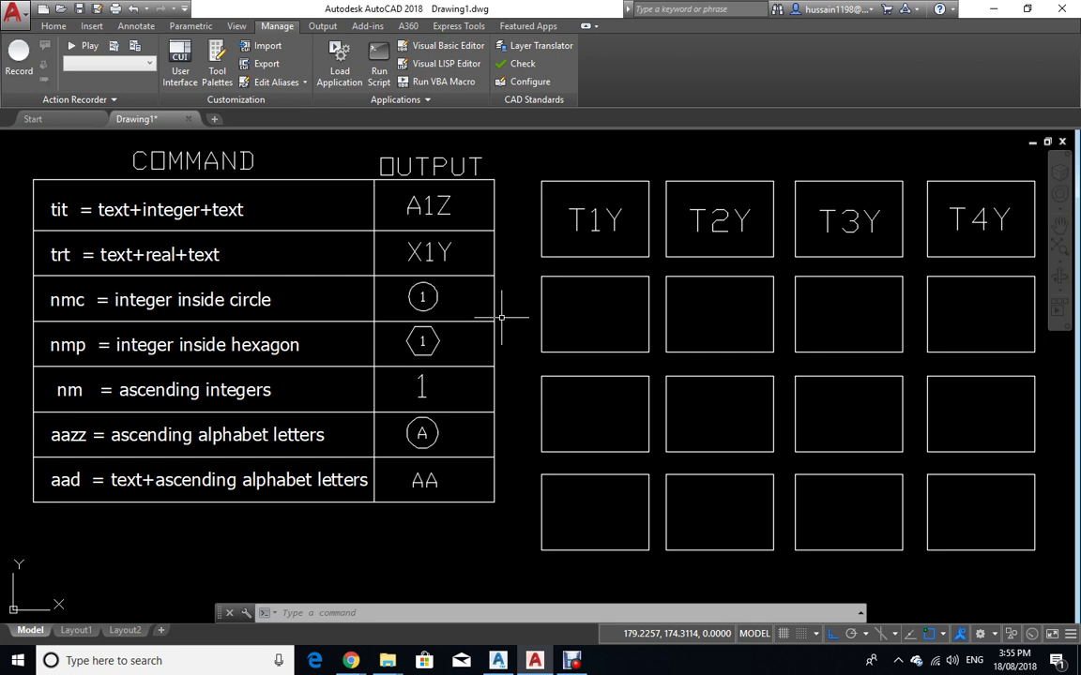
Run NMC with increment 1 from 1 and place circled 1, 2, 3, 4 across the second row.
text(nm)
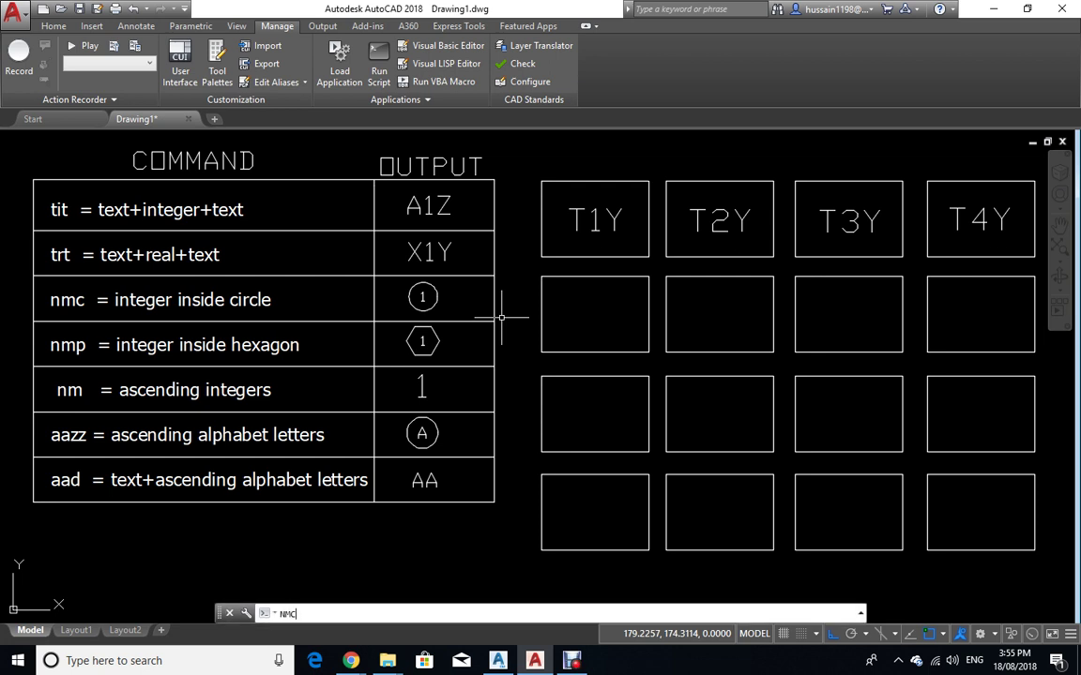
key(Return)
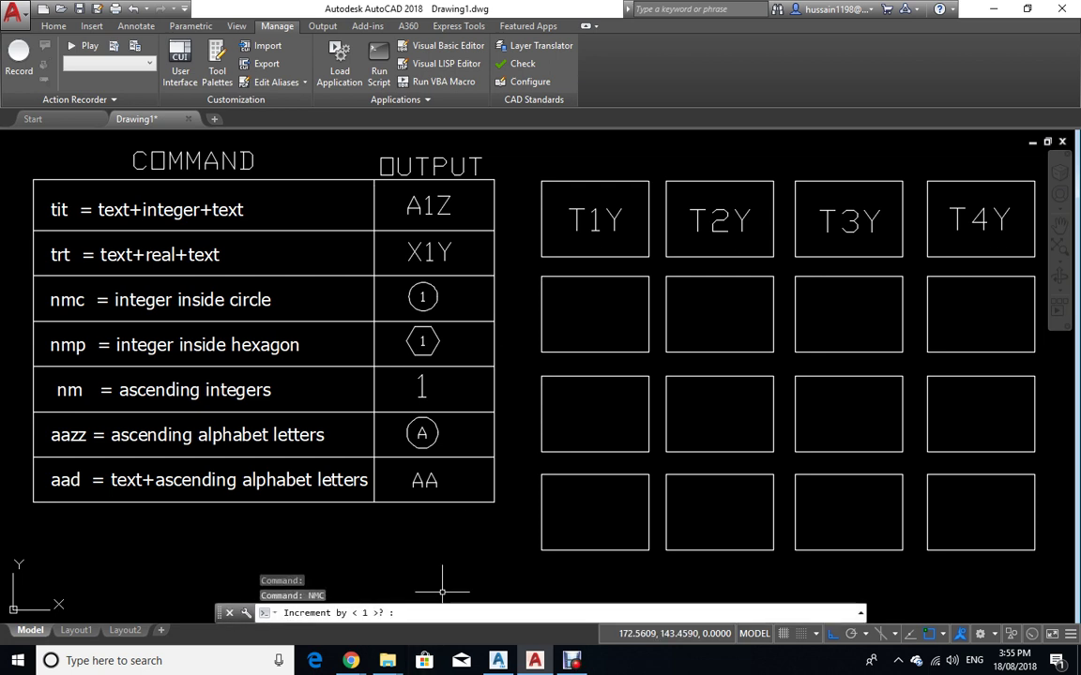
key(Return)
text(1)
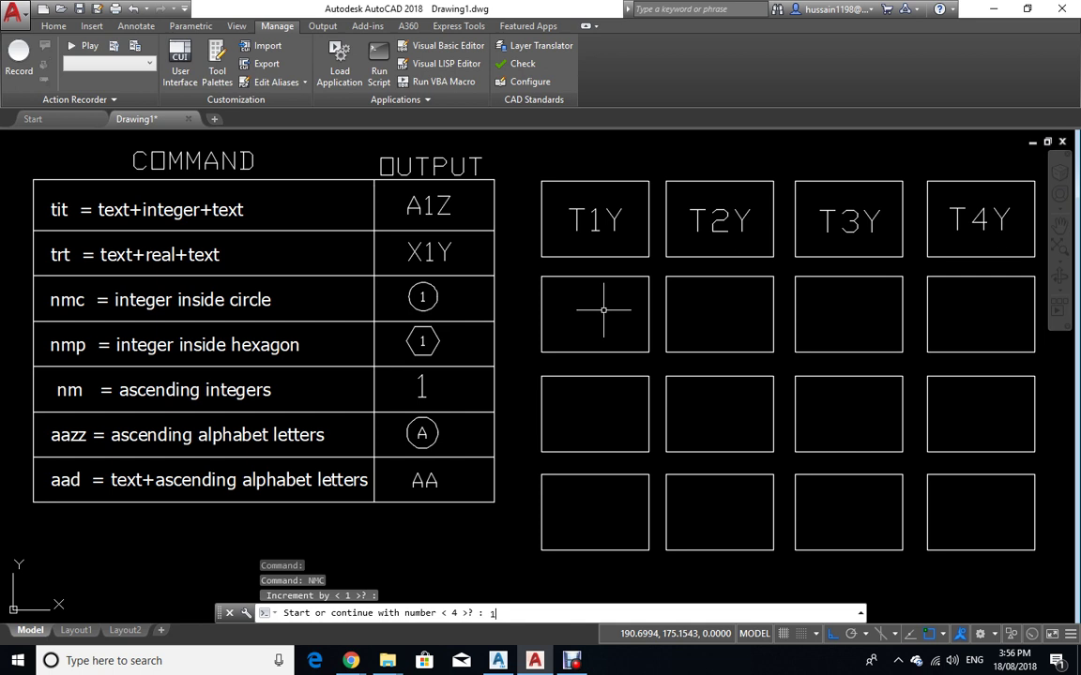
key(Return)
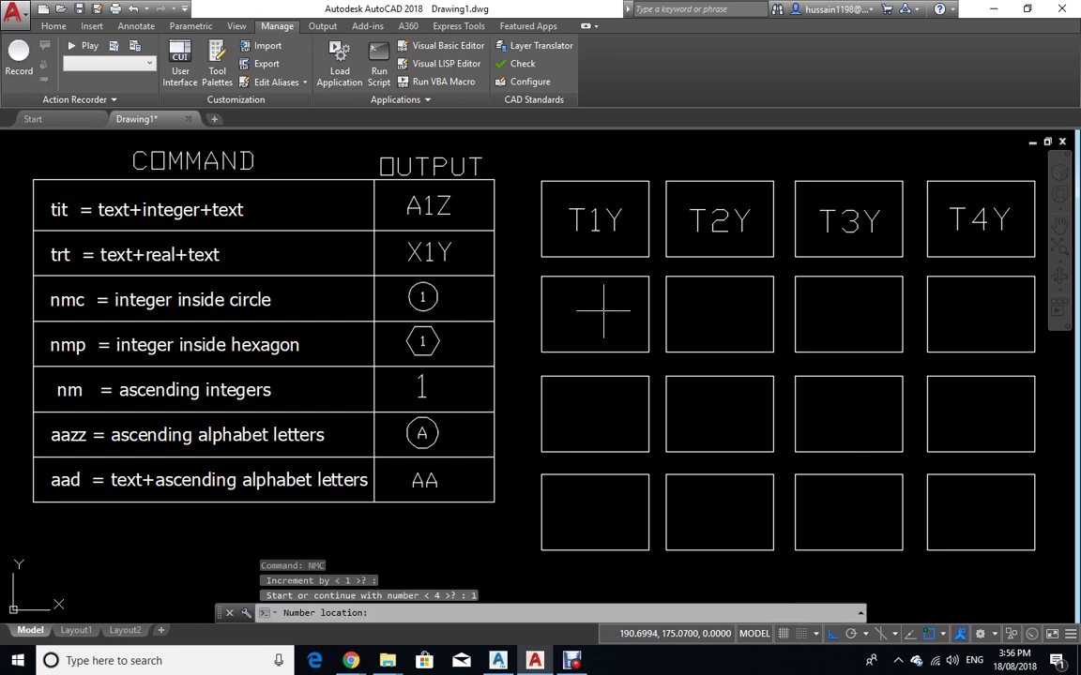
click(592, 312)
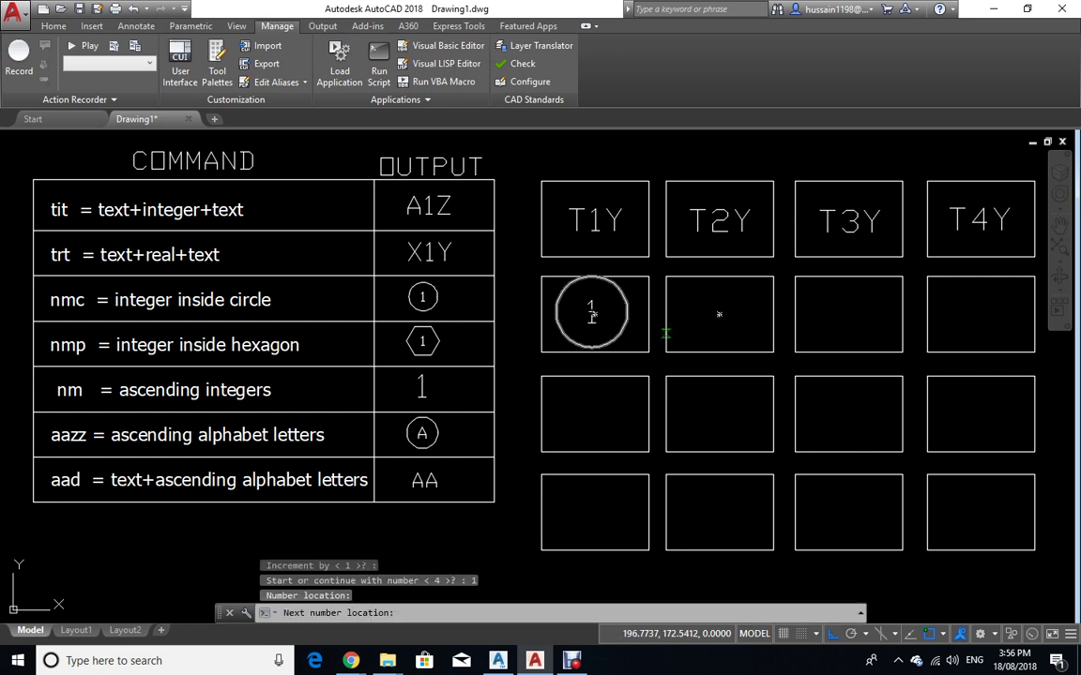
click(720, 314)
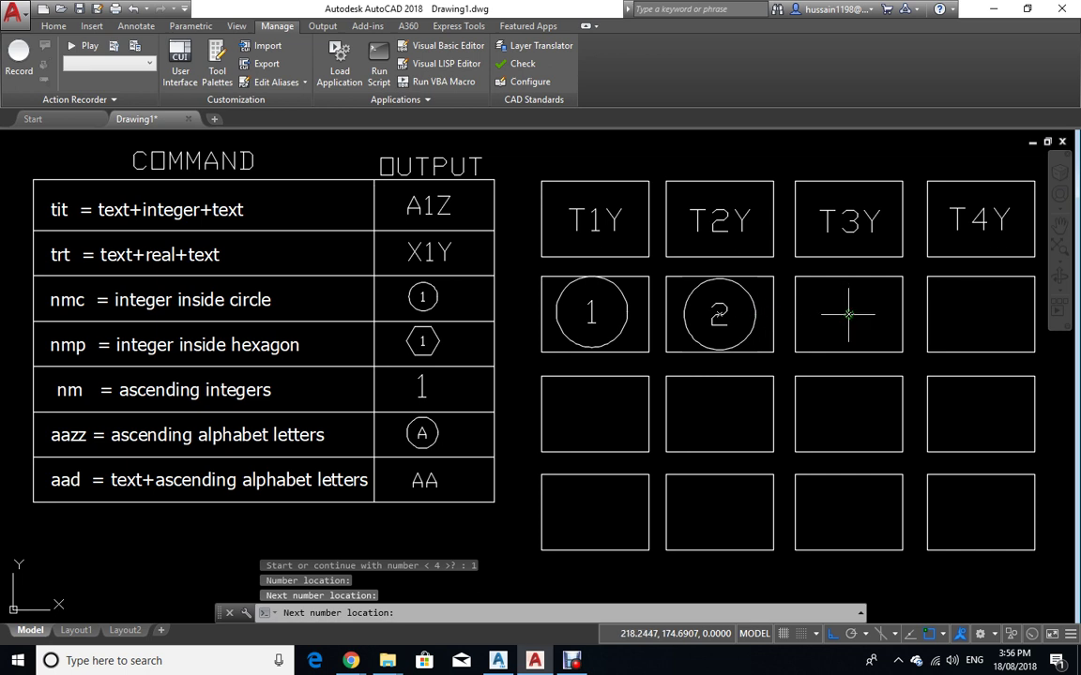
click(849, 315)
click(980, 316)
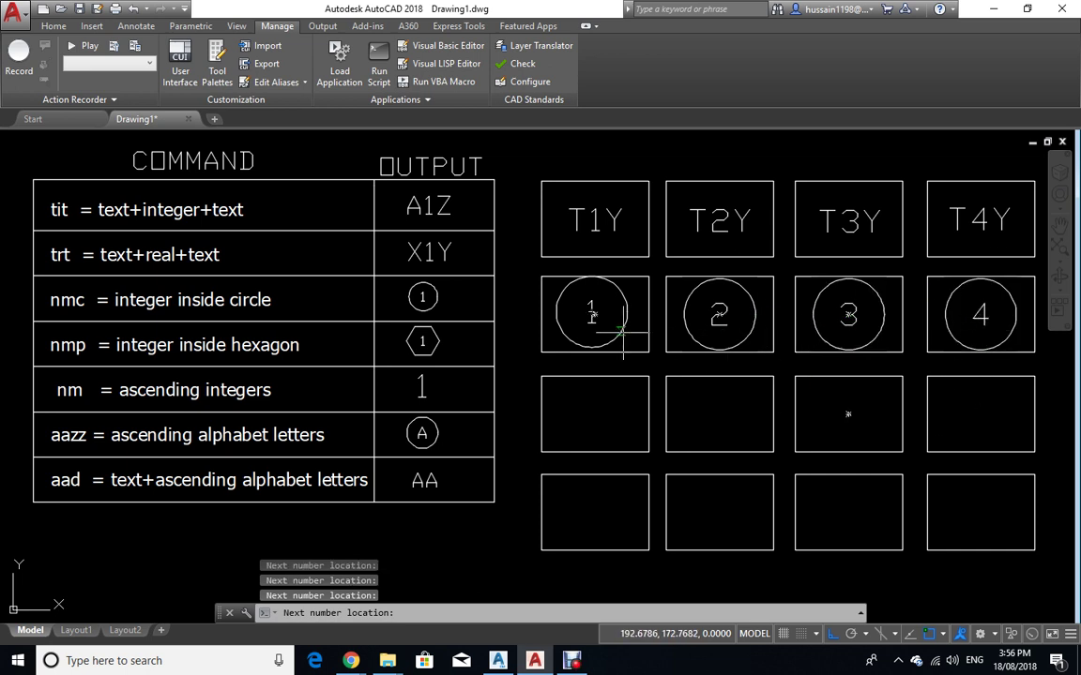
key(Escape)
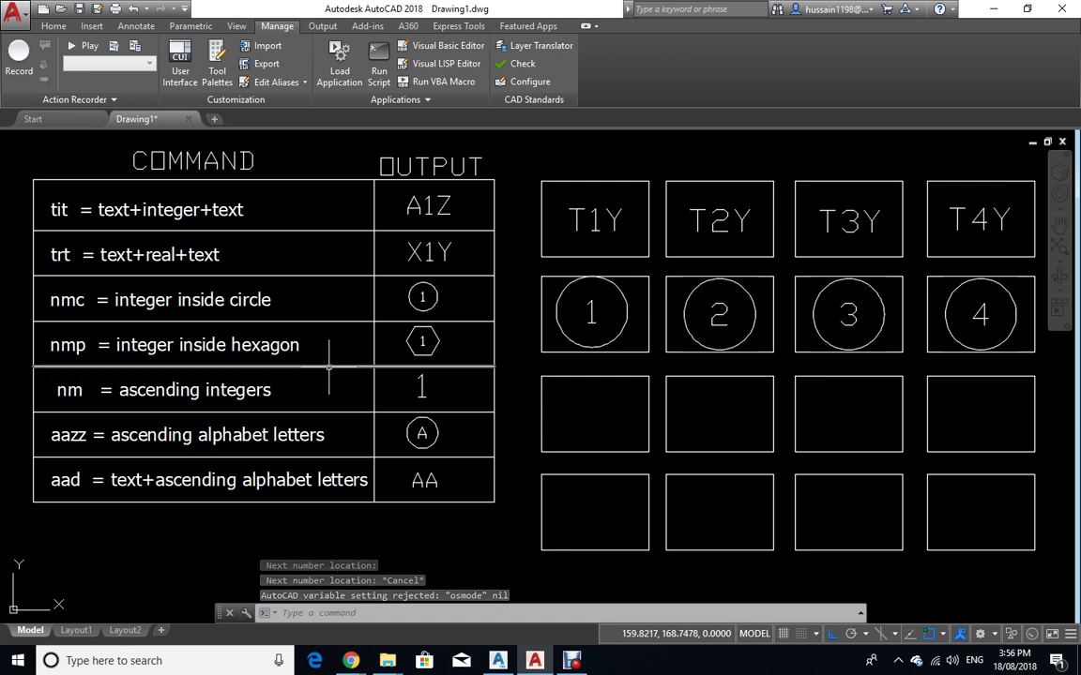
Place hexagon-framed numbers 1–4 across the third row with NMP starting at 1.
text(nmp)
key(Return)
key(Return)
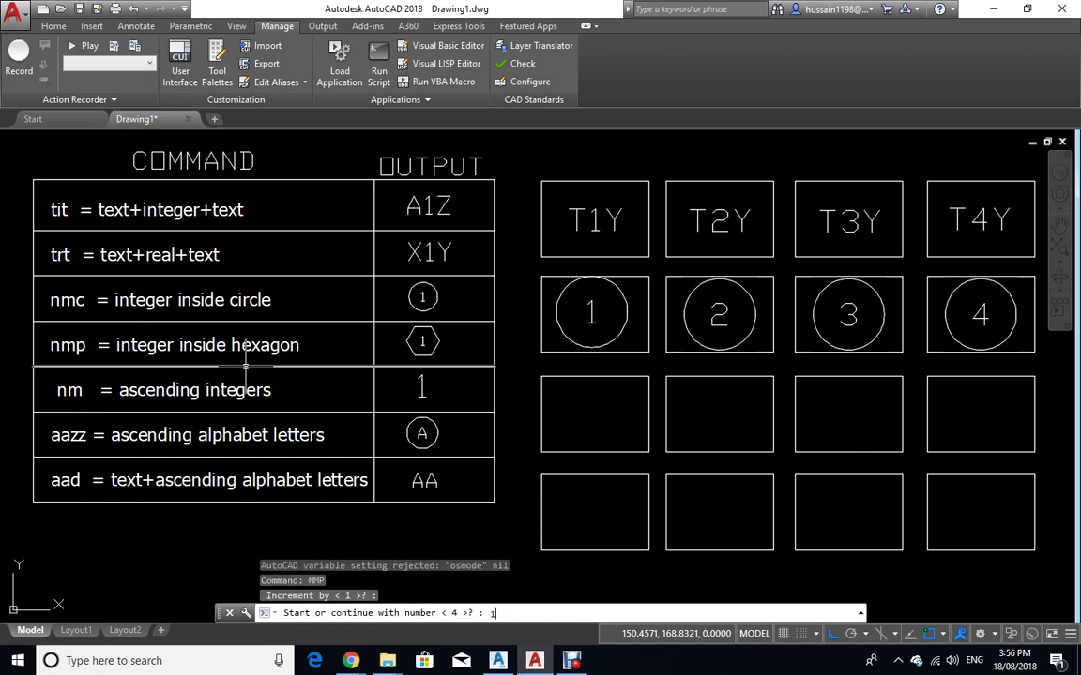
key(Return)
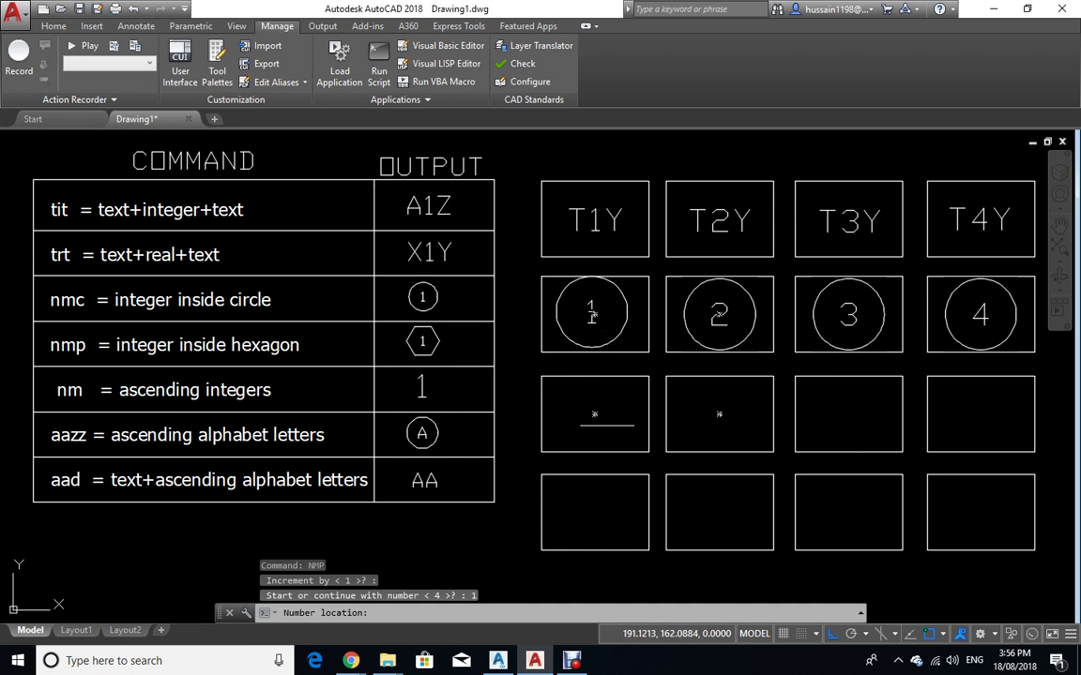
click(593, 414)
click(719, 414)
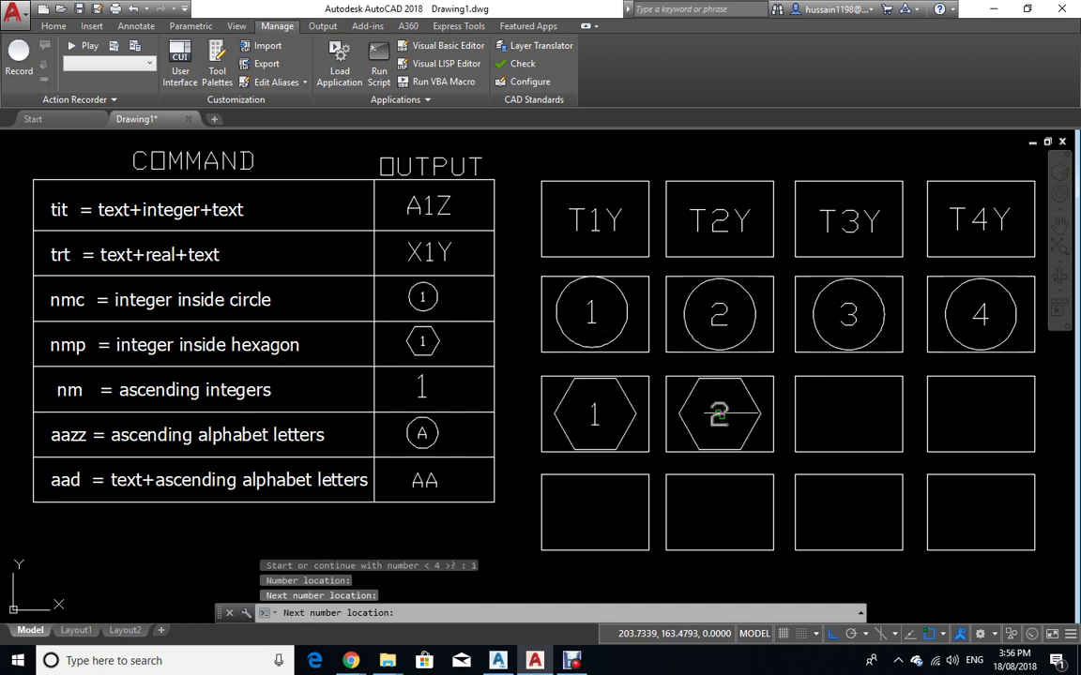
click(848, 414)
click(981, 414)
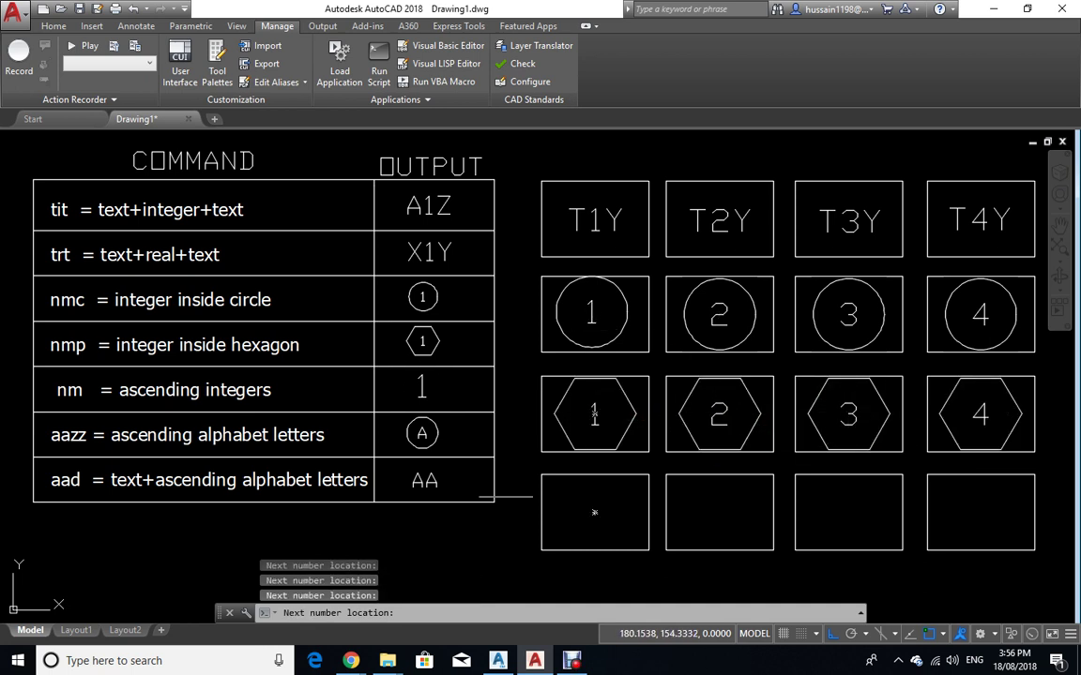
key(Escape)
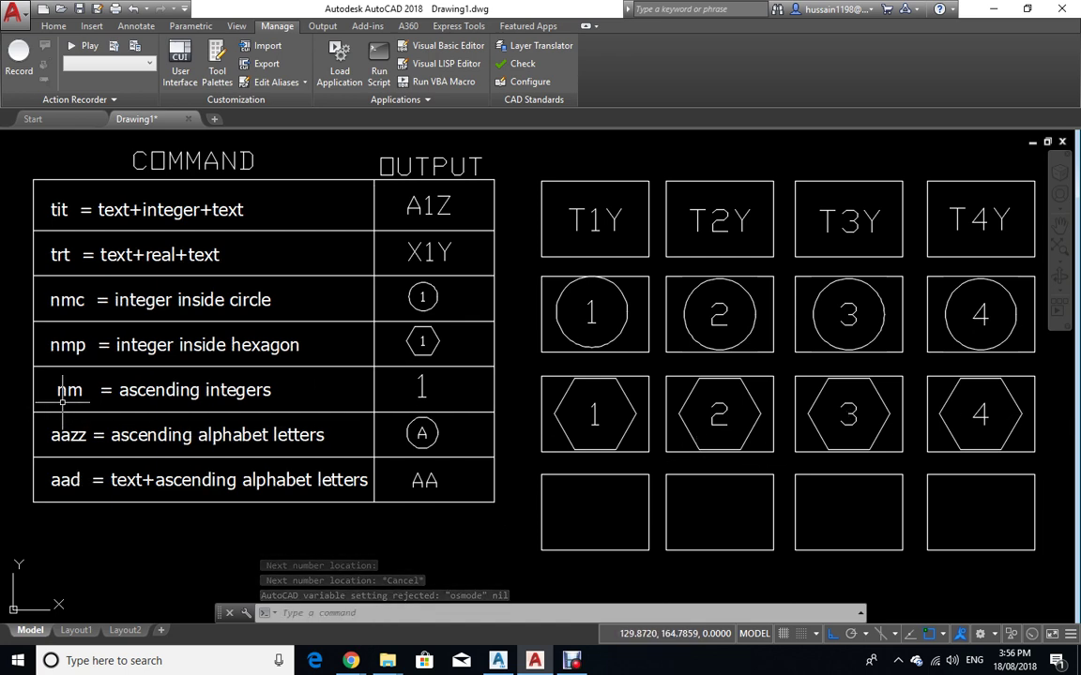
click(985, 427)
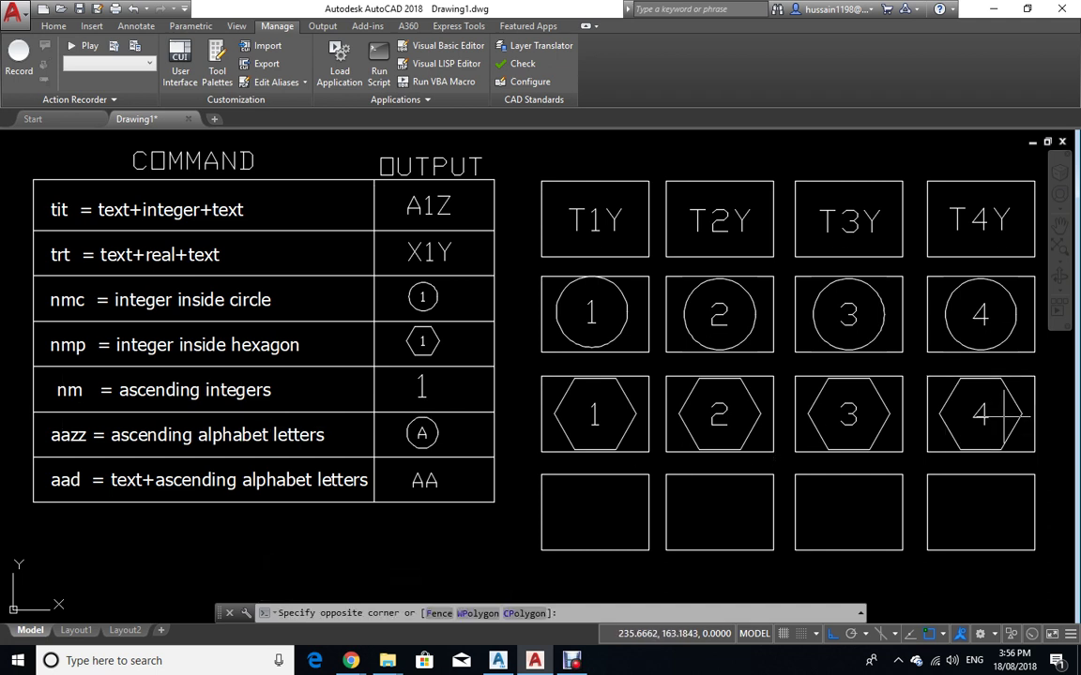
Erase hexagons 3 and 4 from the third row.
click(931, 383)
click(888, 394)
click(820, 411)
key(Delete)
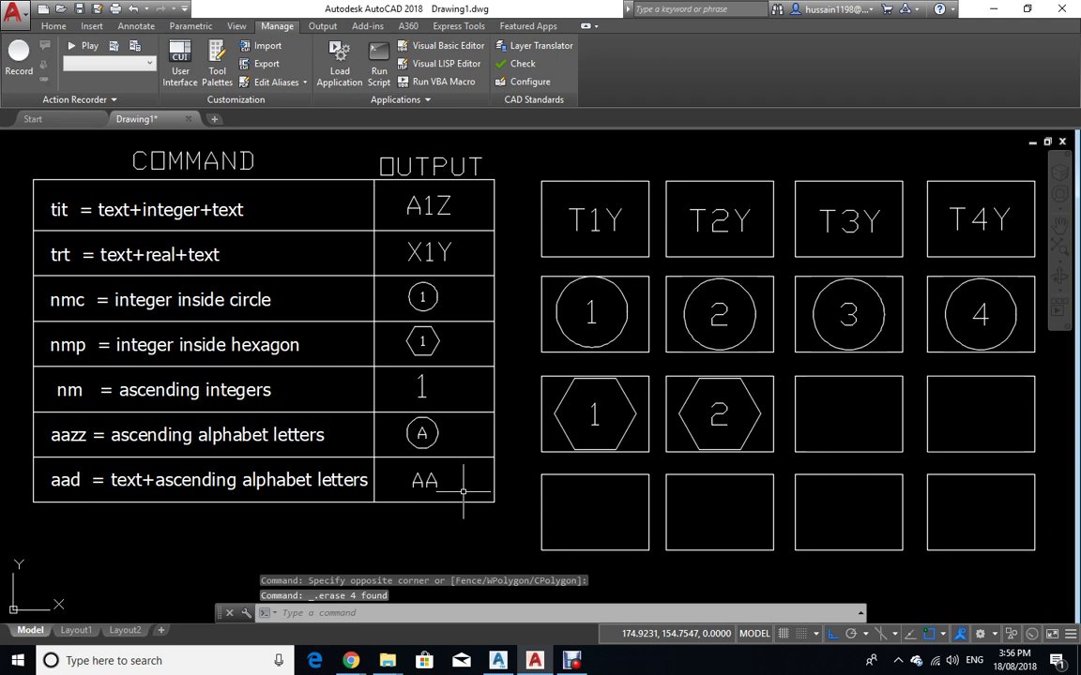
Place plain numbers 1 and 2 in the last two third-row boxes using NM with increment 1.
text(nm)
key(Return)
key(Return)
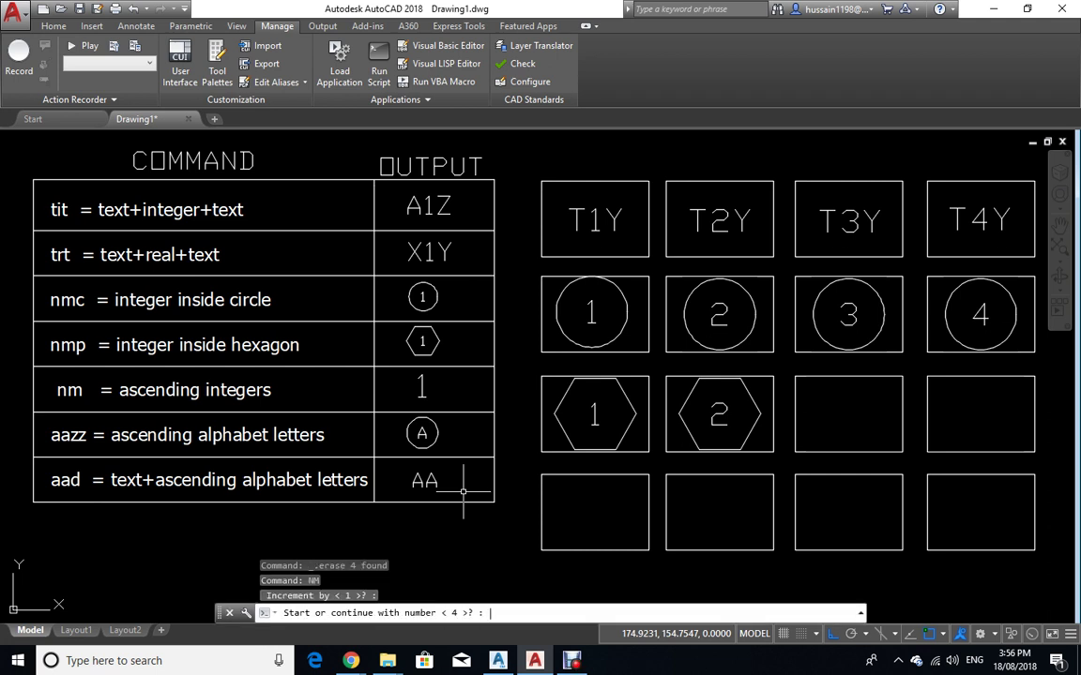
key(Return)
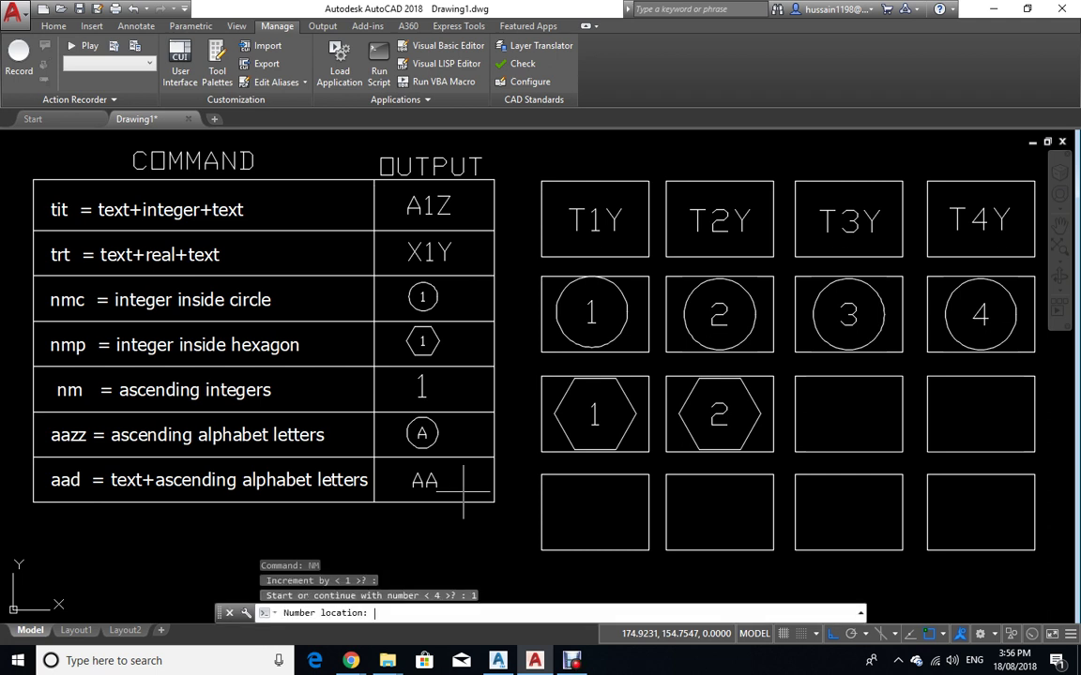
click(847, 413)
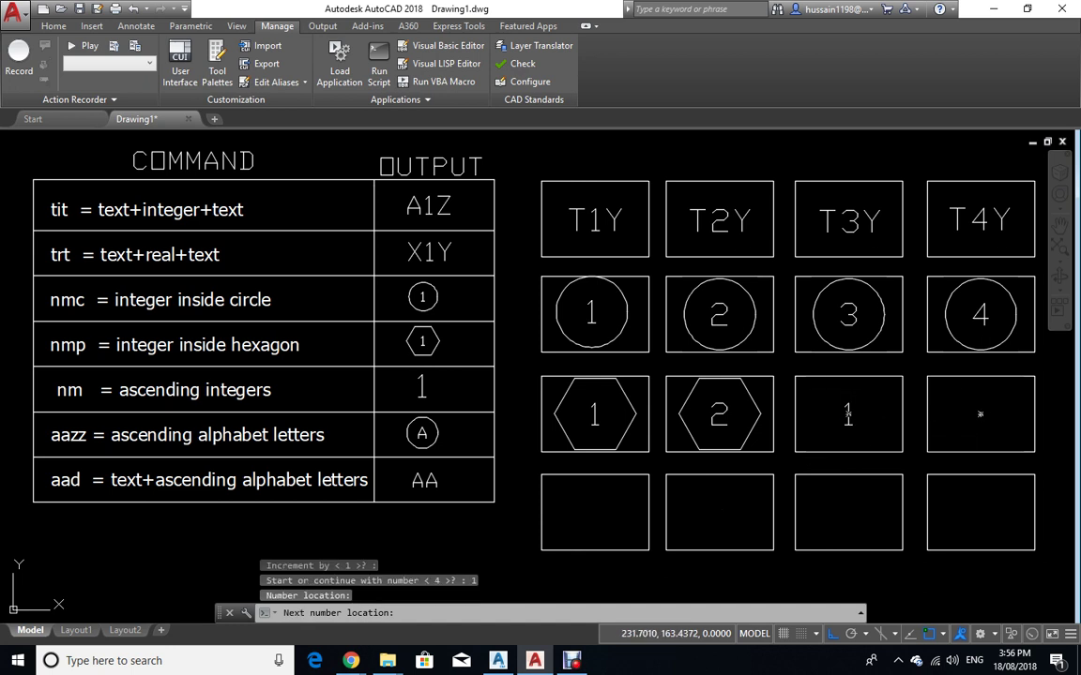
click(980, 412)
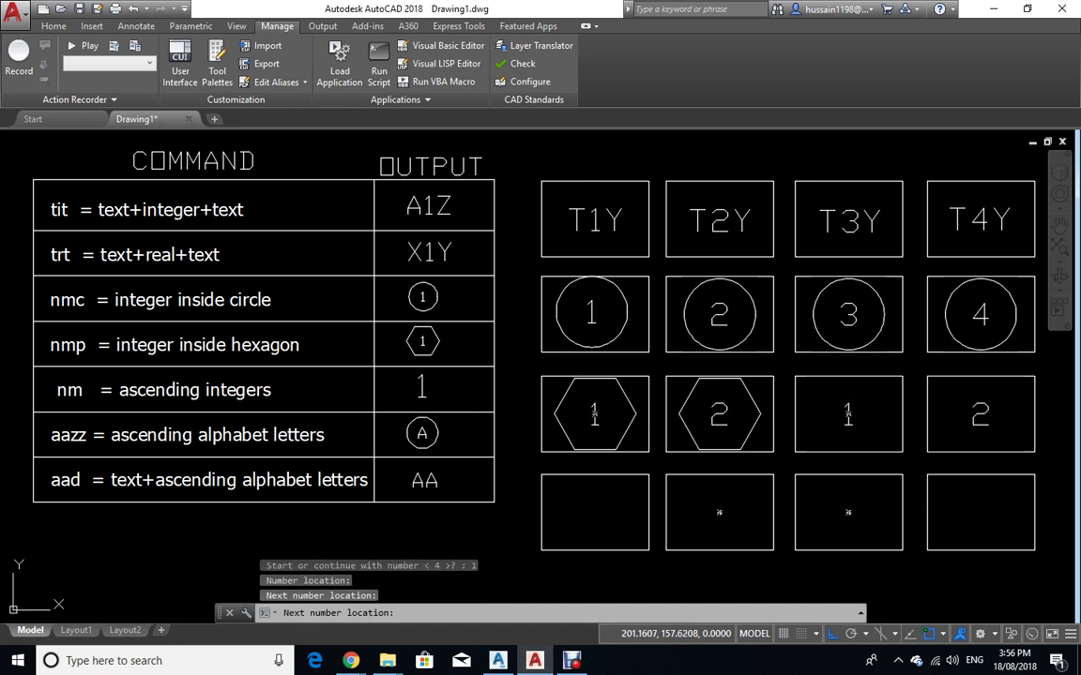
key(Escape)
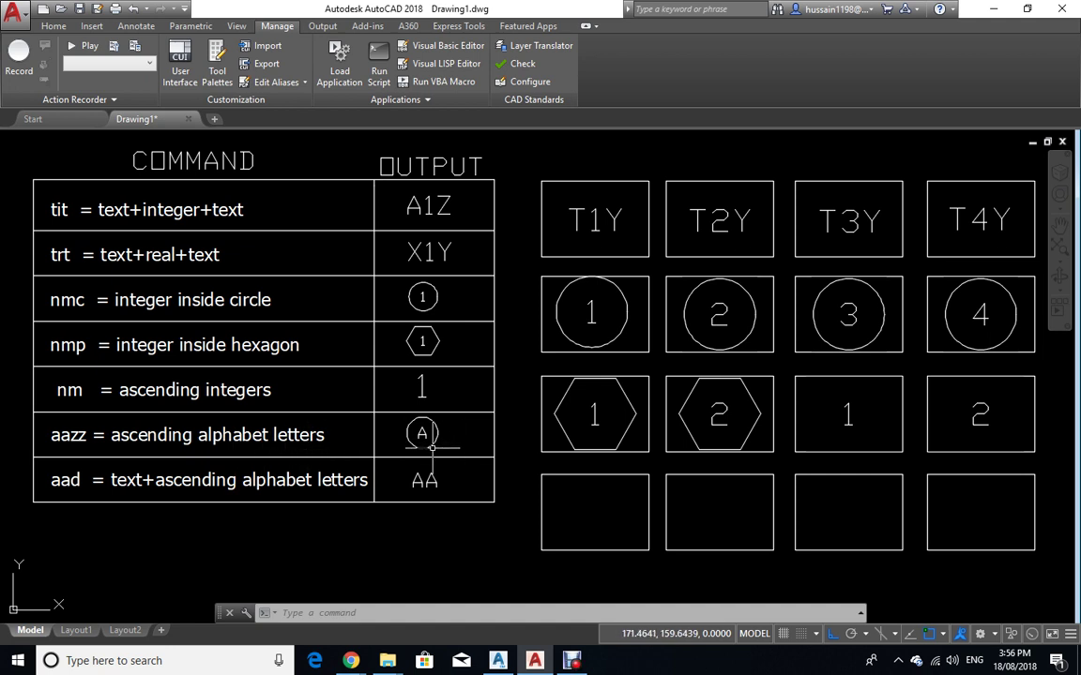
Run AAZZ starting at A and place circled A, B, C, D across the bottom row.
text(a)
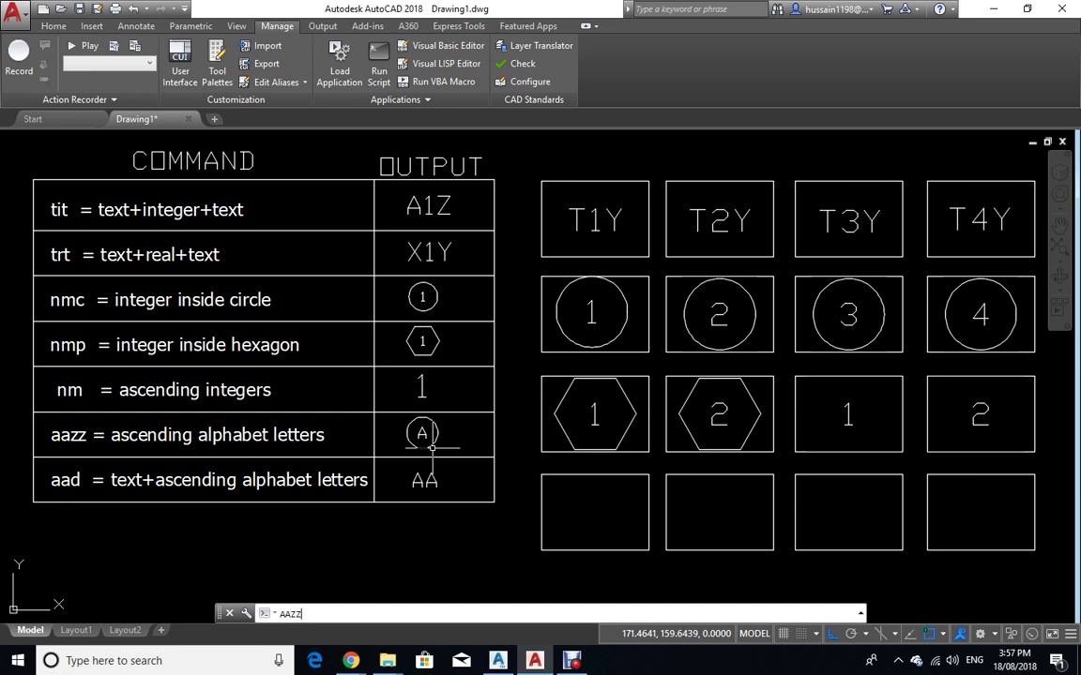
key(Return)
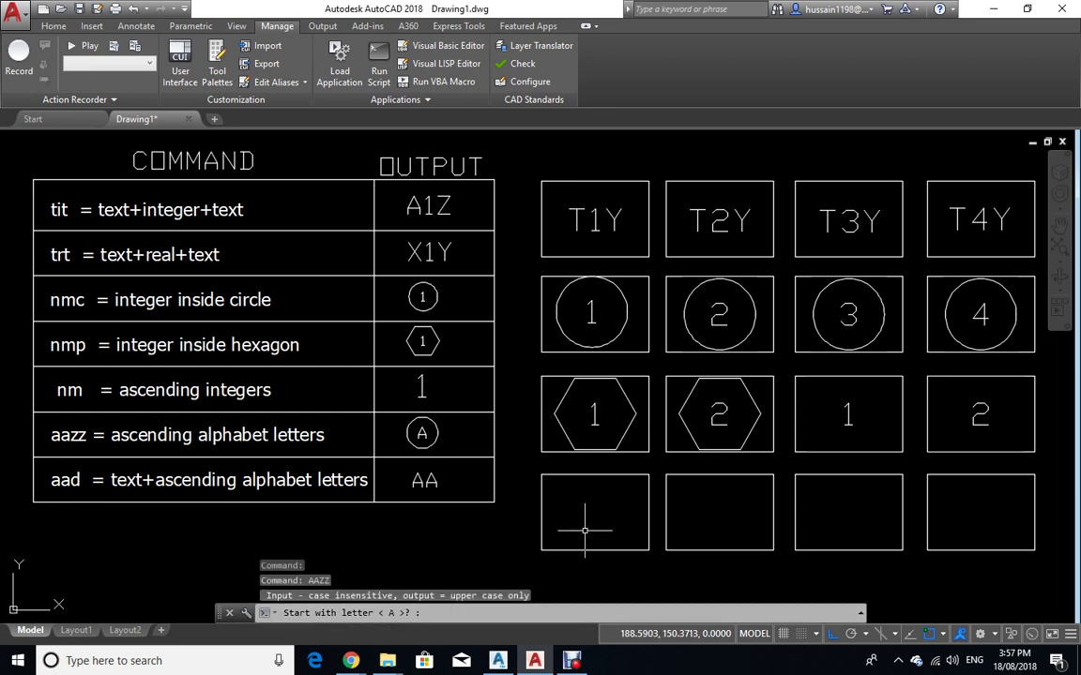
key(Return)
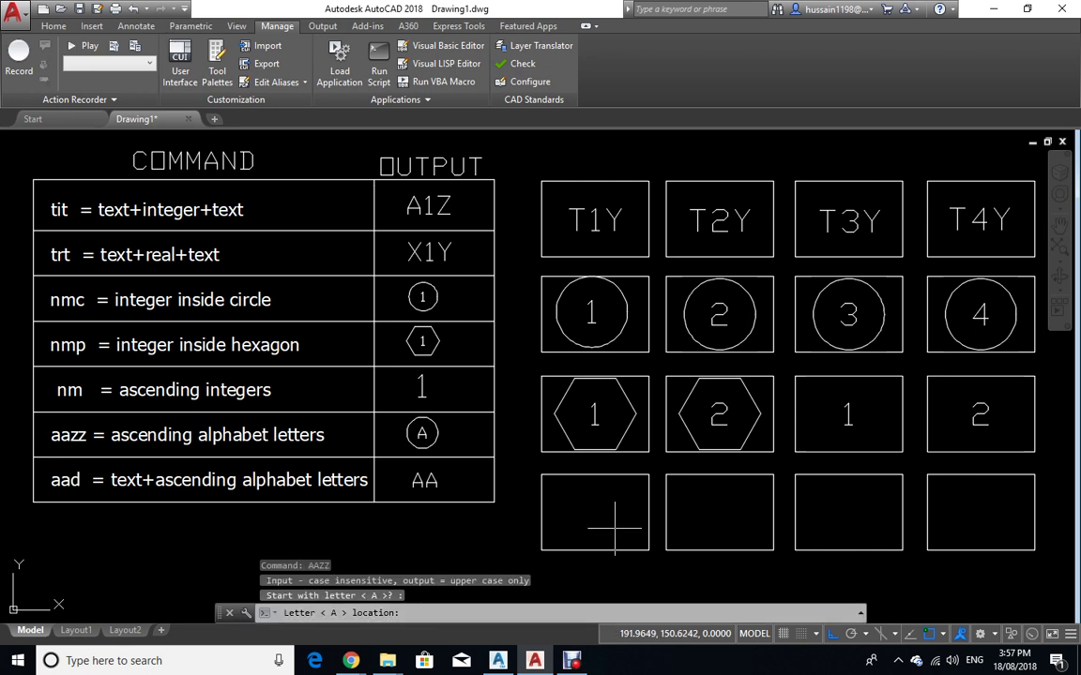
click(592, 514)
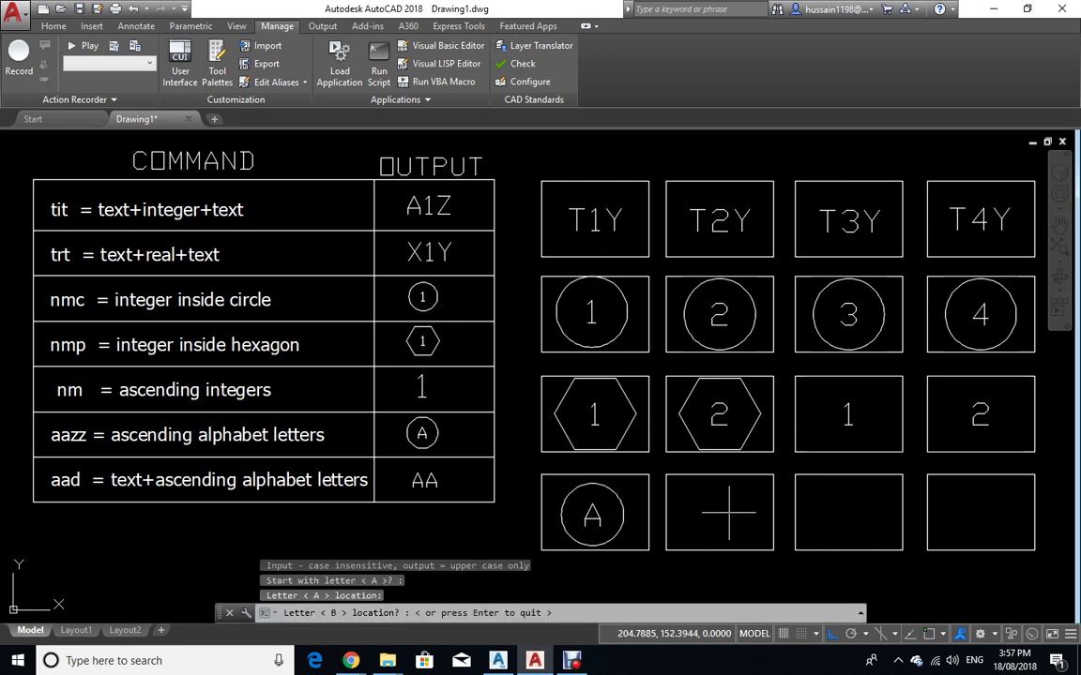
click(720, 514)
click(848, 514)
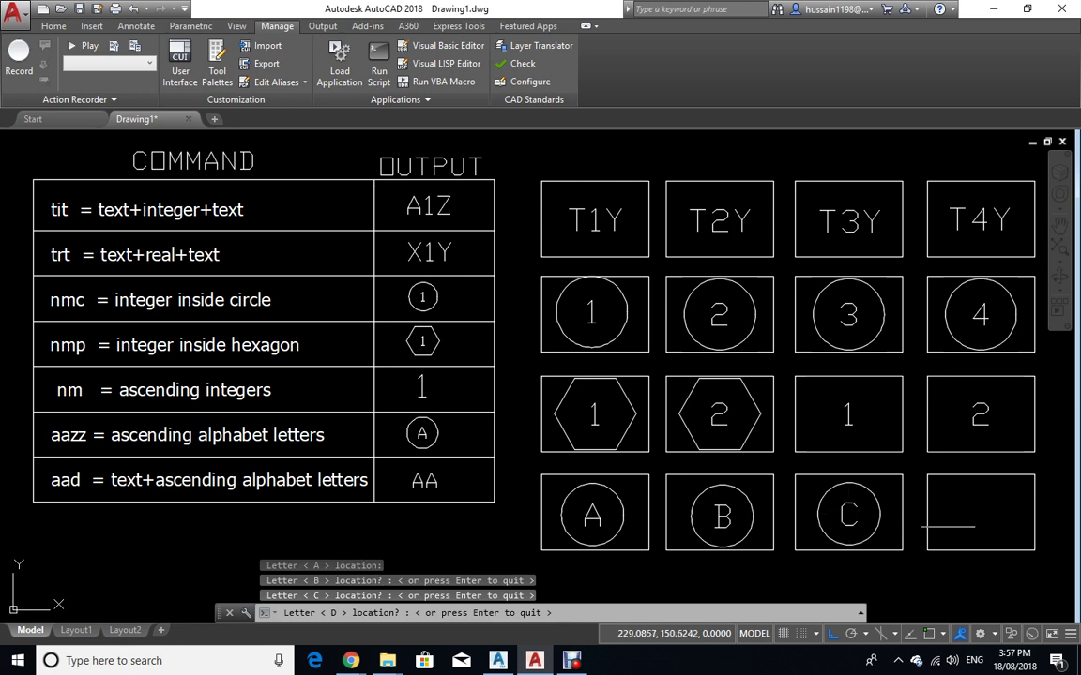
click(976, 514)
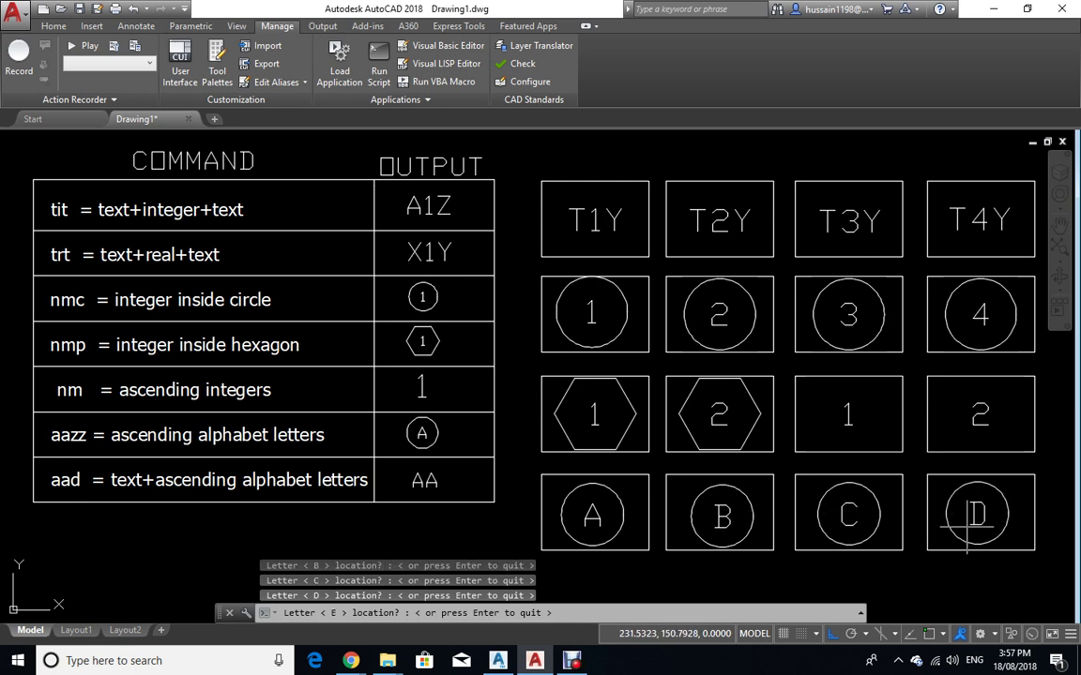
key(Return)
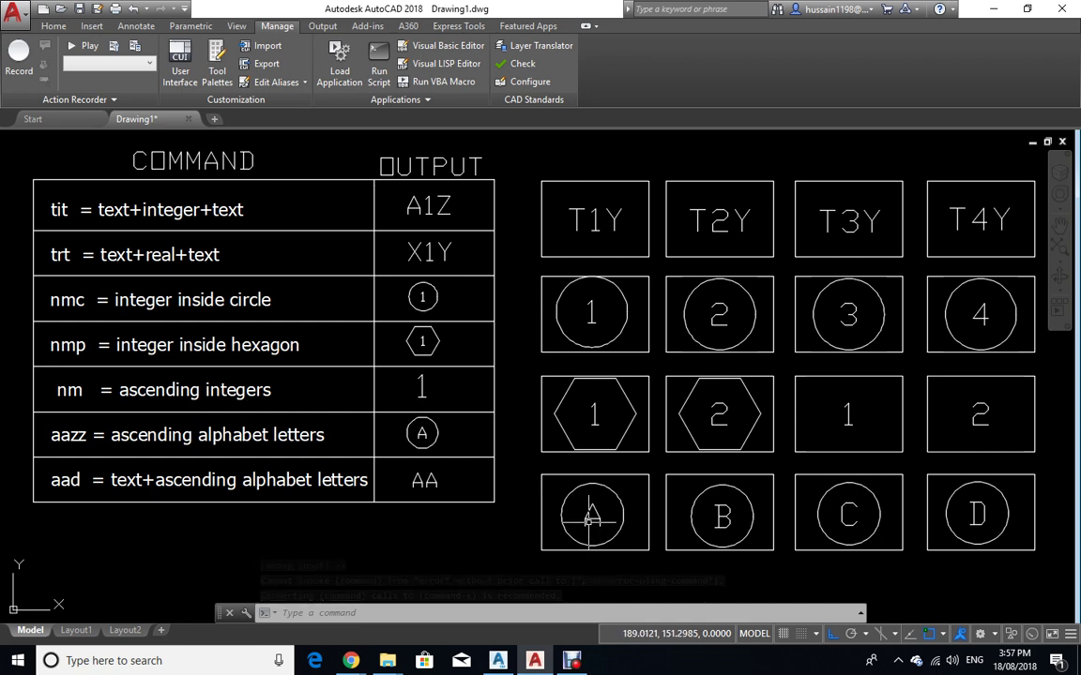
Erase circled C and D from the bottom row.
click(1011, 512)
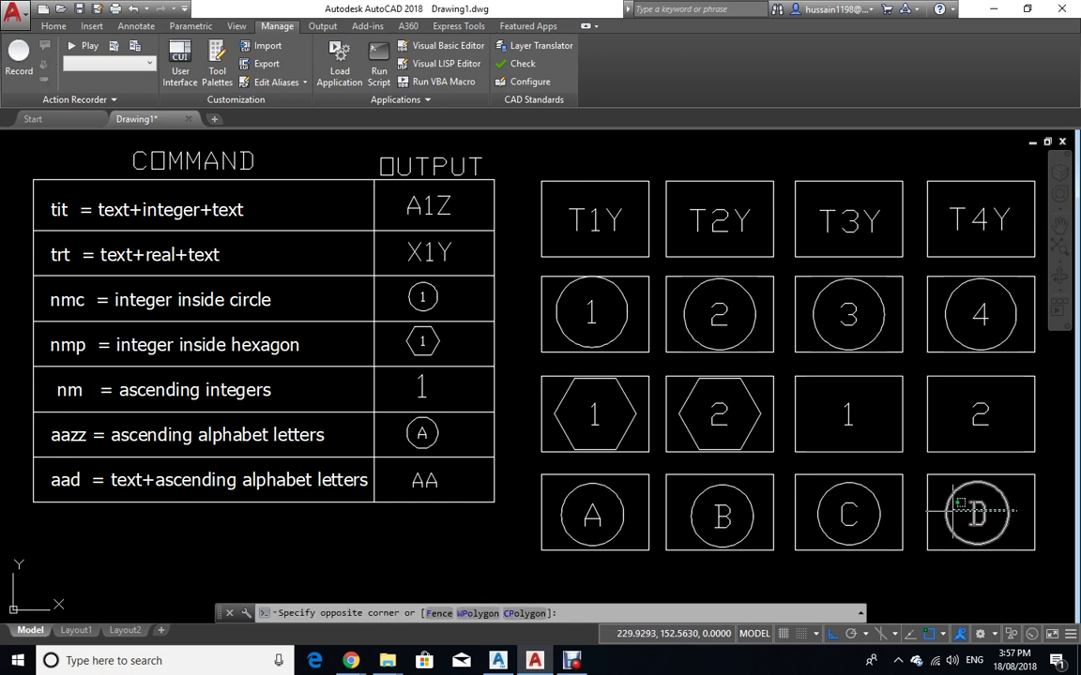
click(845, 511)
key(Delete)
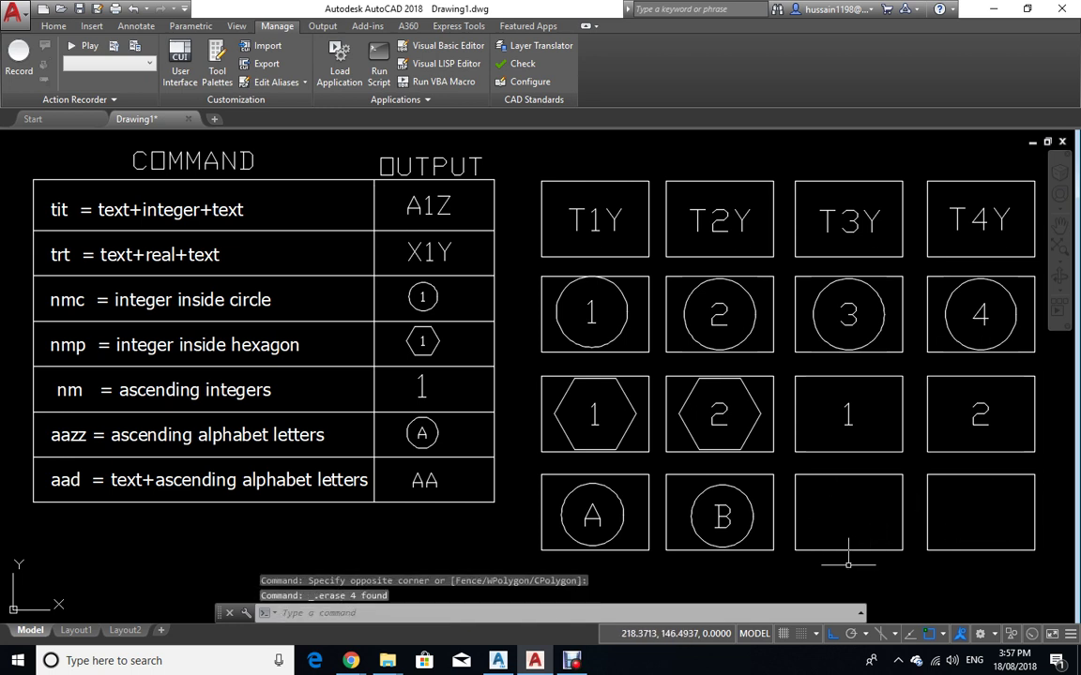
Run AAD with start letter A and prefix A, placing AA and AB in the bottom row, AC–AF elsewhere.
text(A)
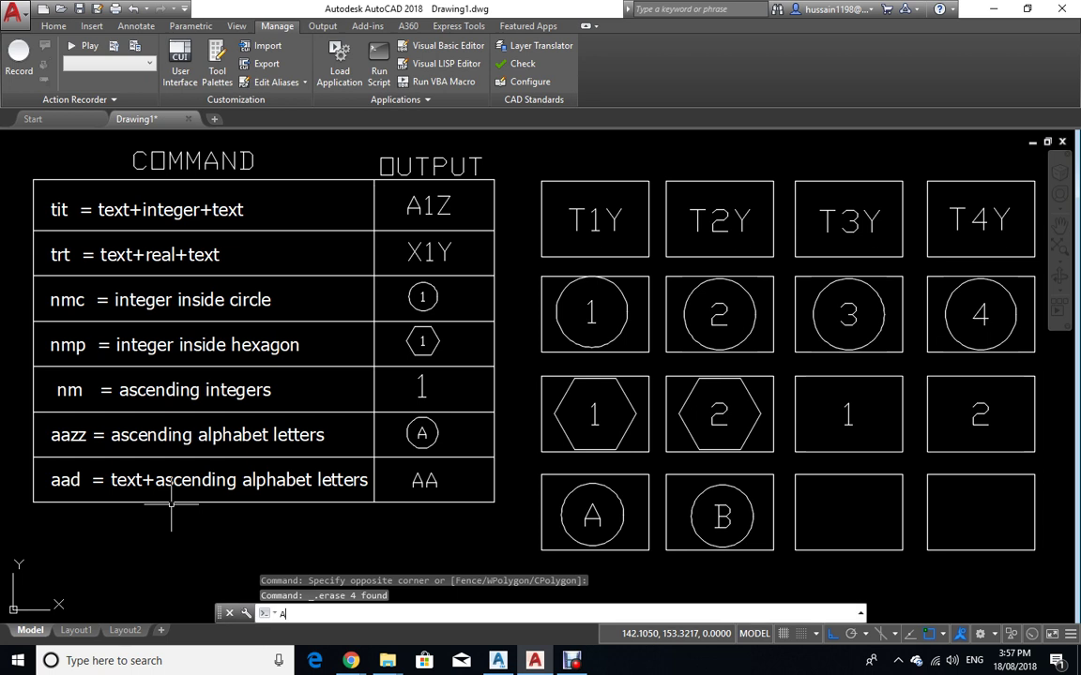
text(D)
key(Return)
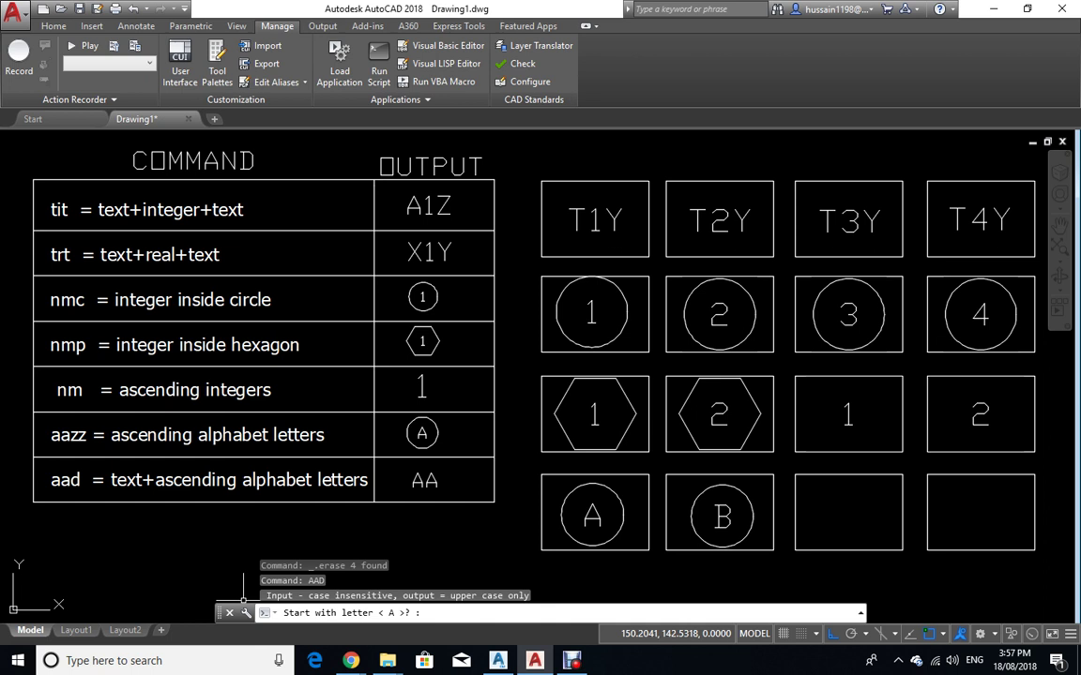
key(Return)
text(A)
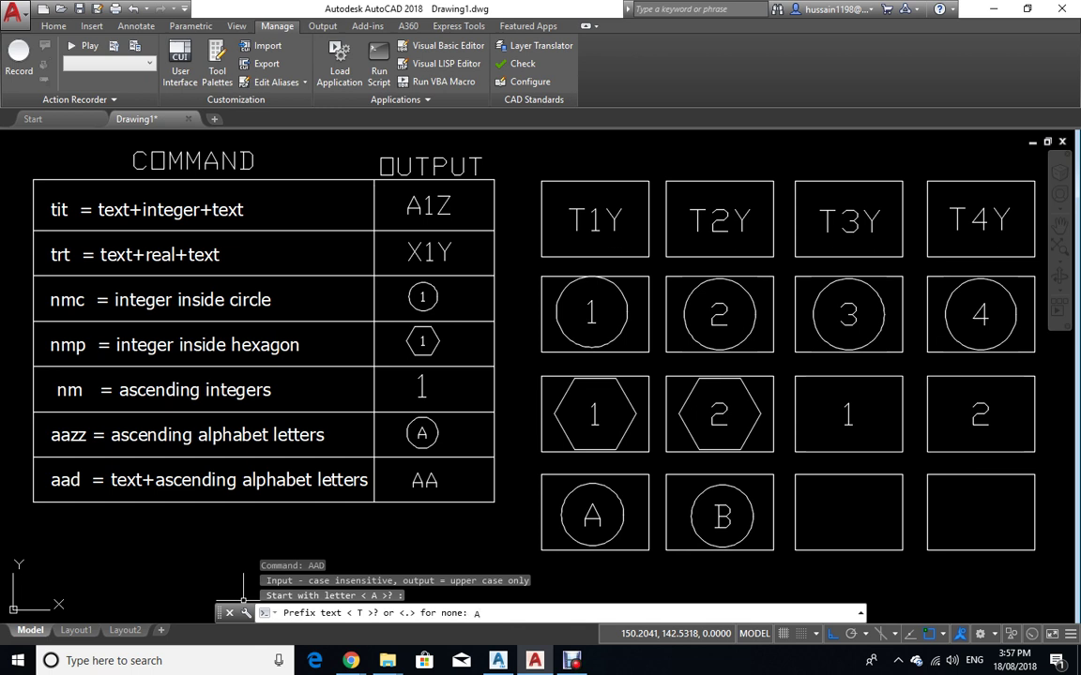
key(Return)
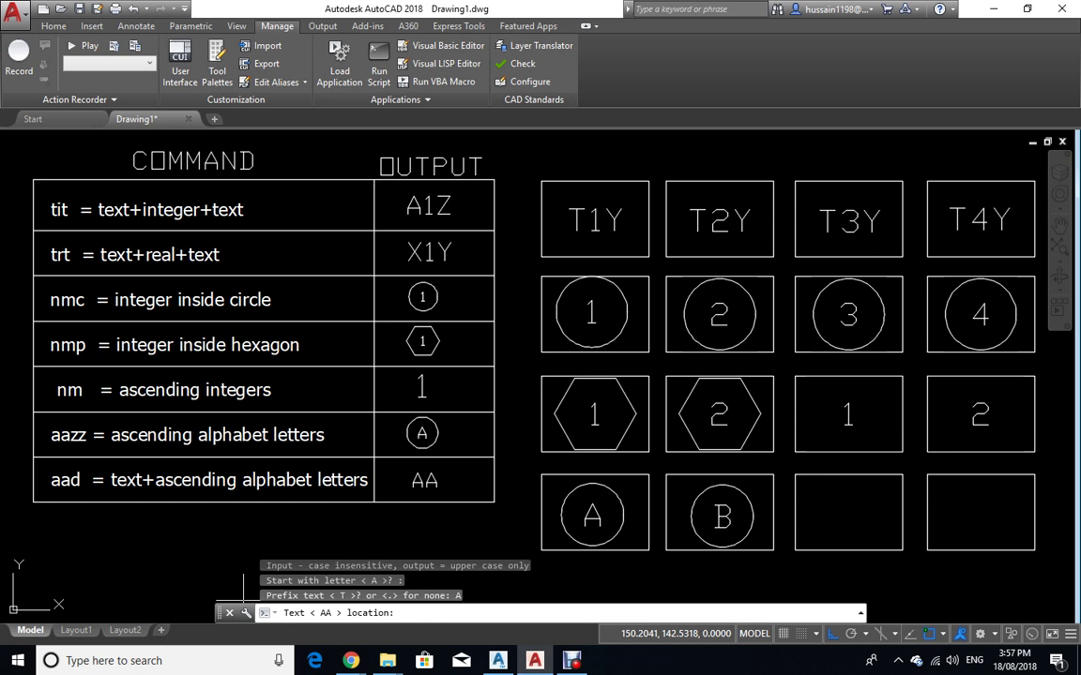
click(851, 513)
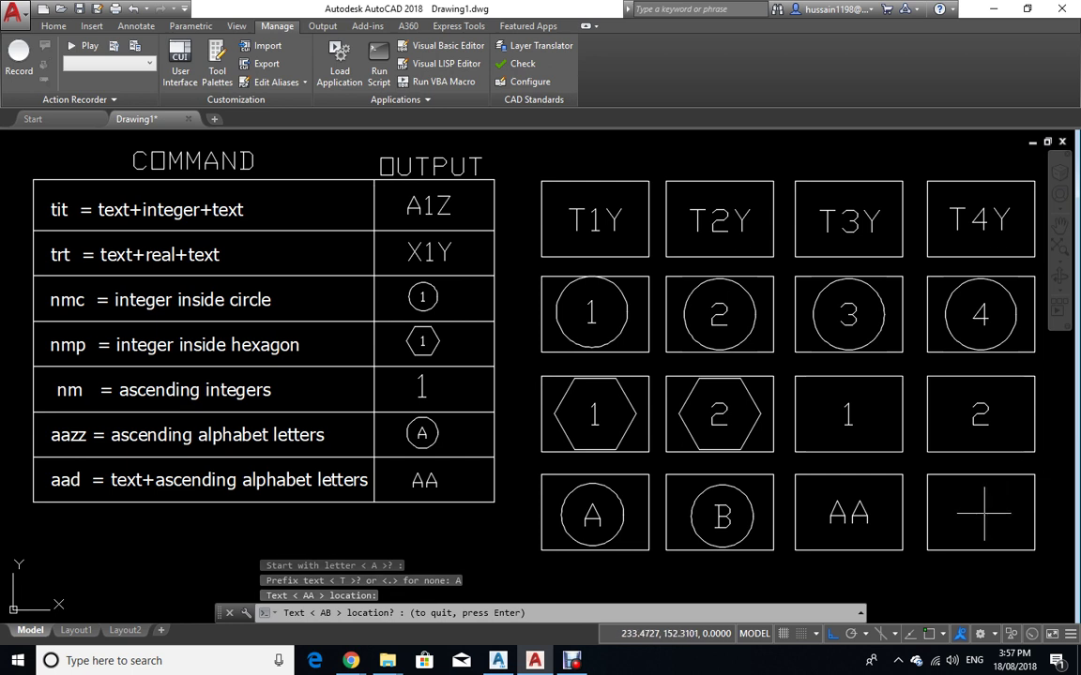
click(983, 512)
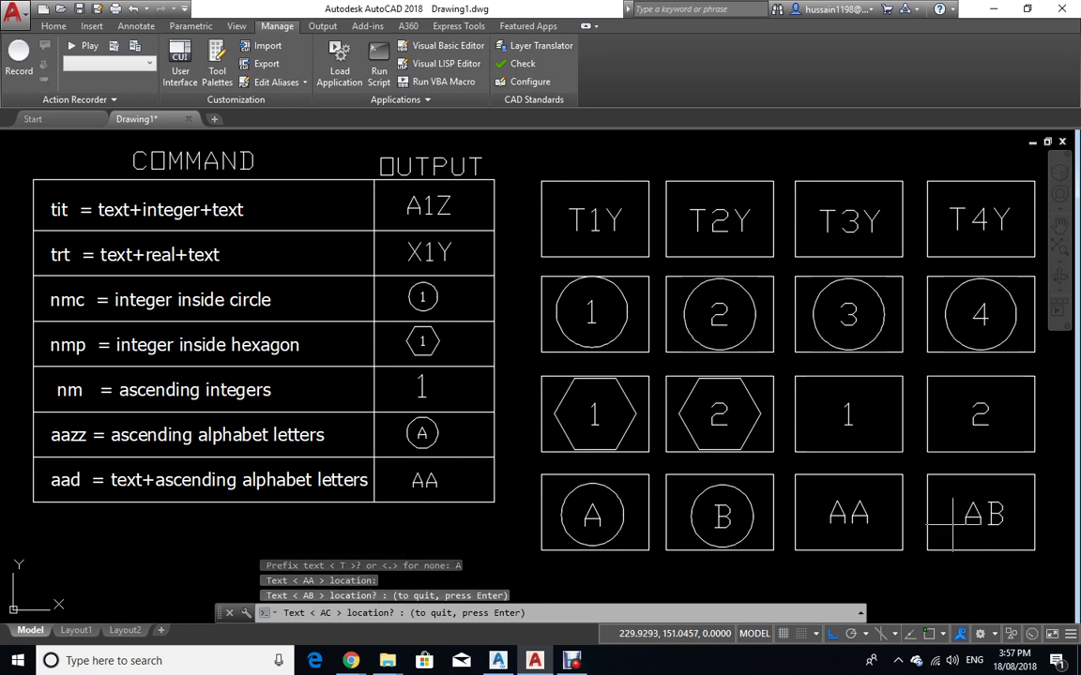
click(838, 413)
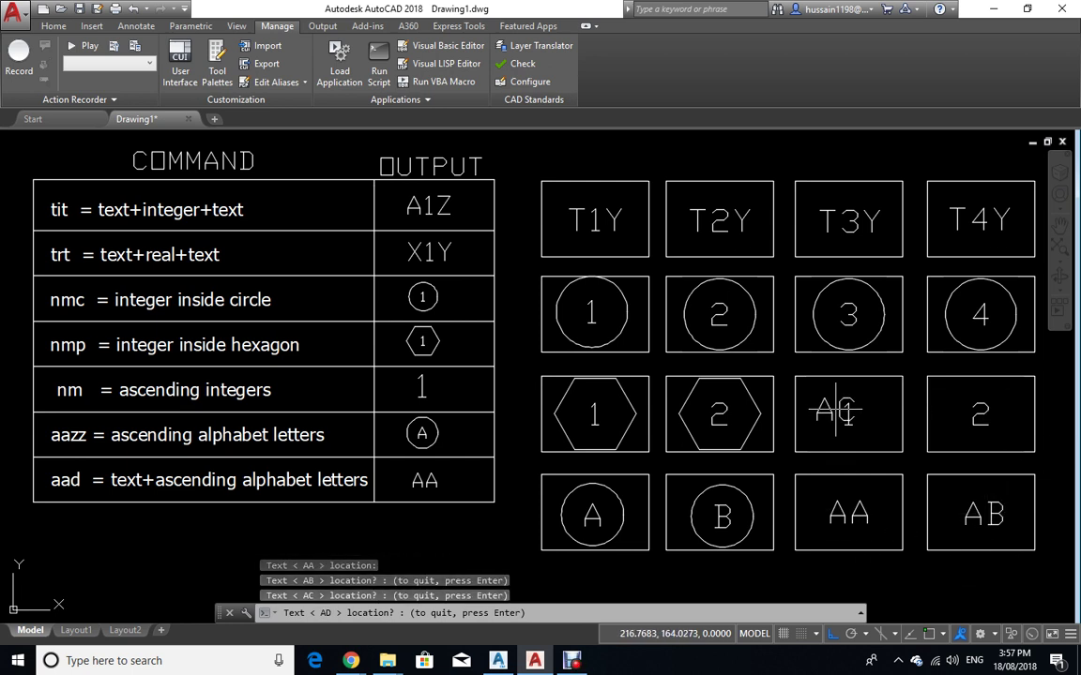
click(965, 419)
click(928, 589)
click(786, 579)
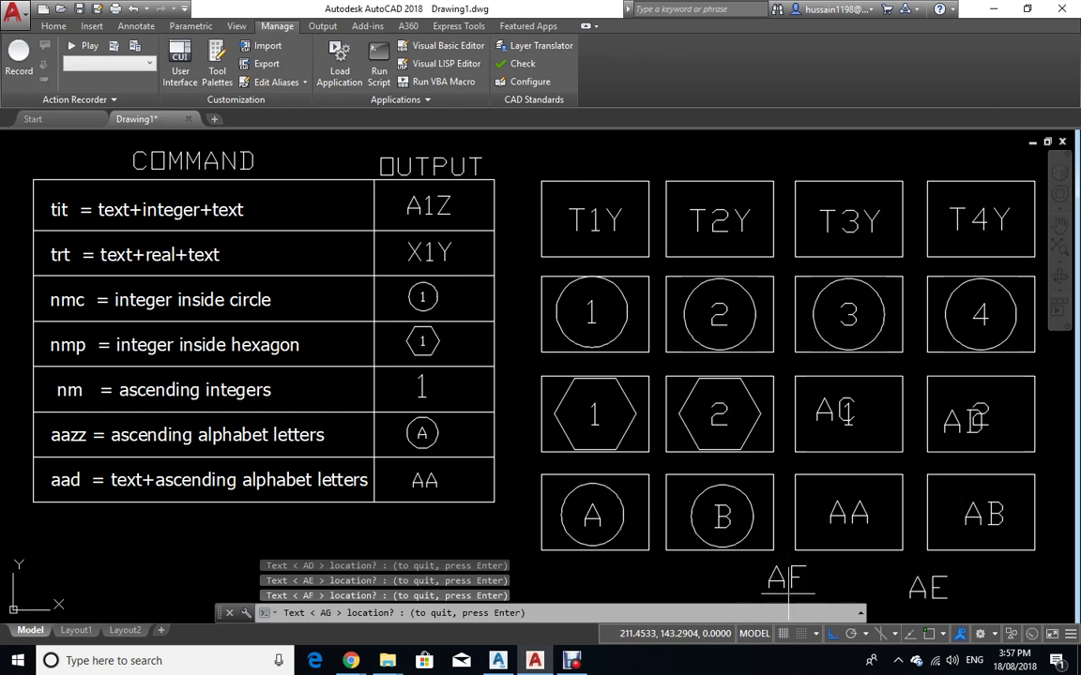